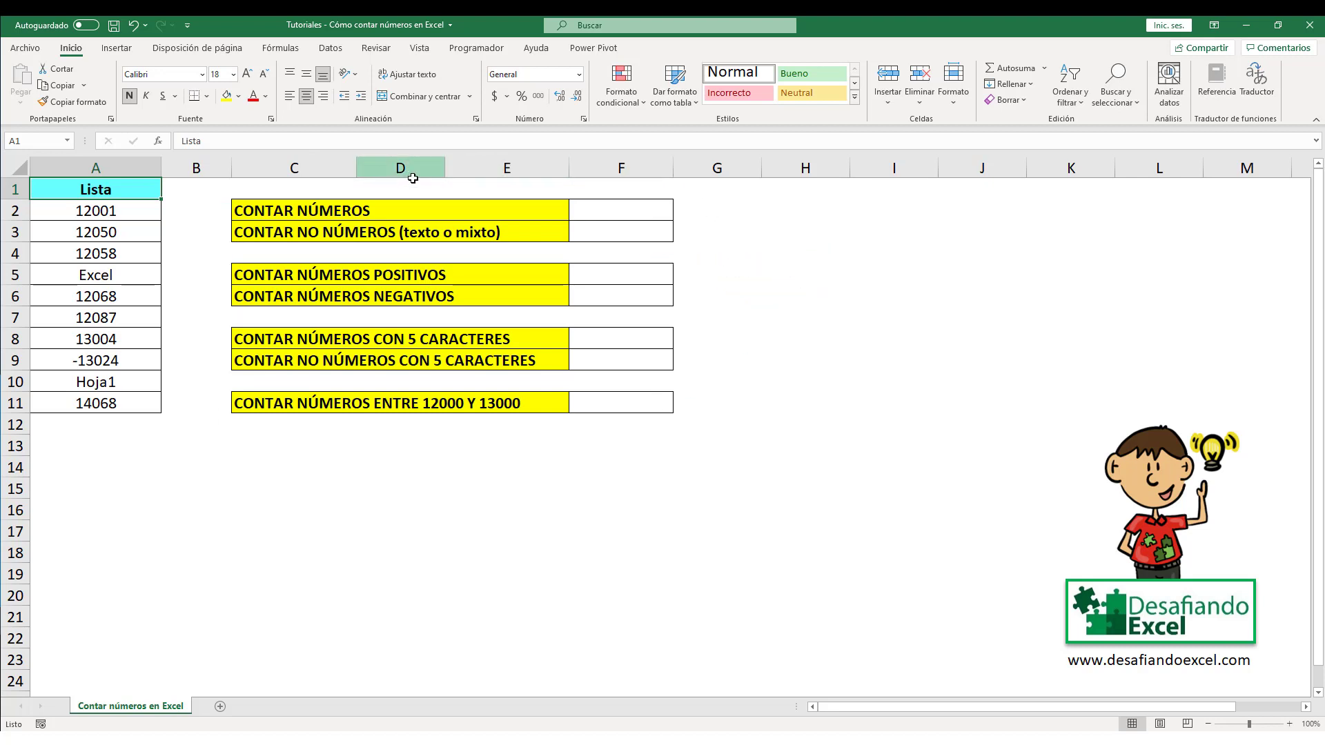
Enter =CONTAR(A2:A11) in F2 to count the numeric entries, returning 8.
{"action": "left_click", "coordinate": [382, 215]}
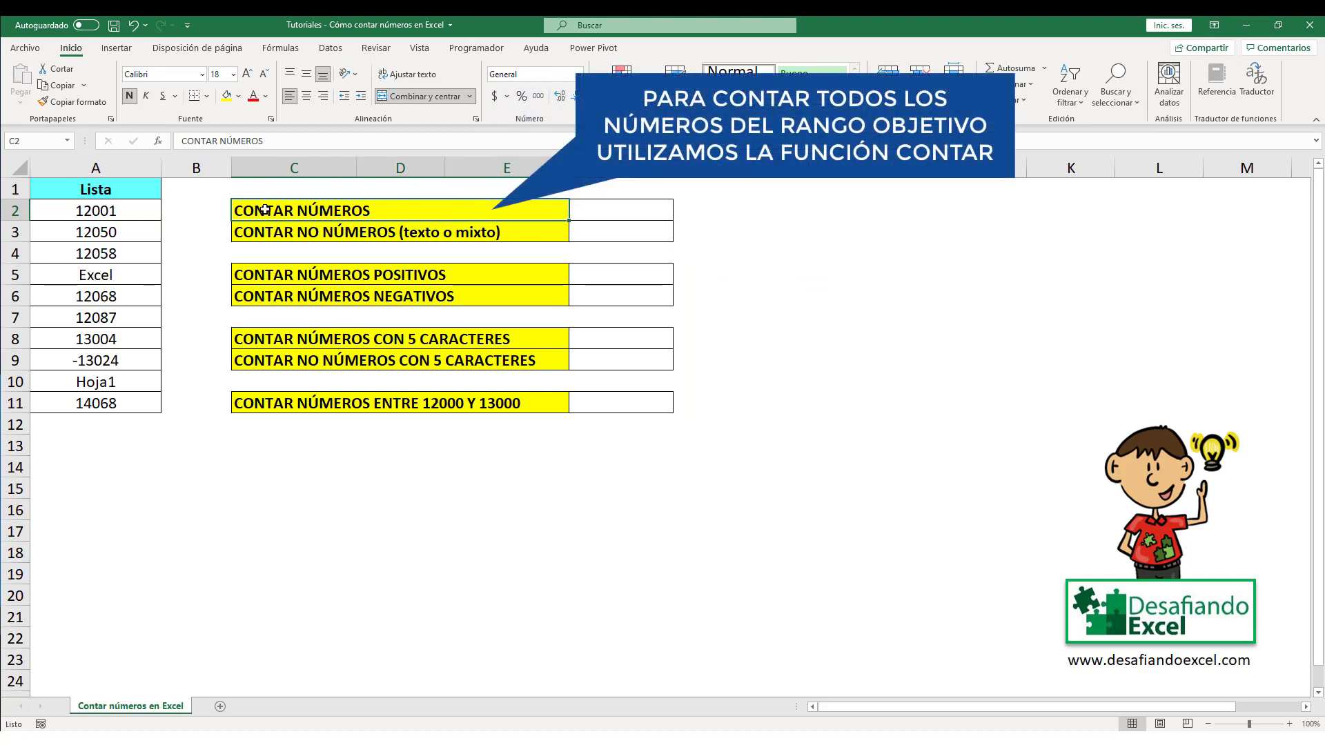
{"action": "double_click", "coordinate": [619, 209]}
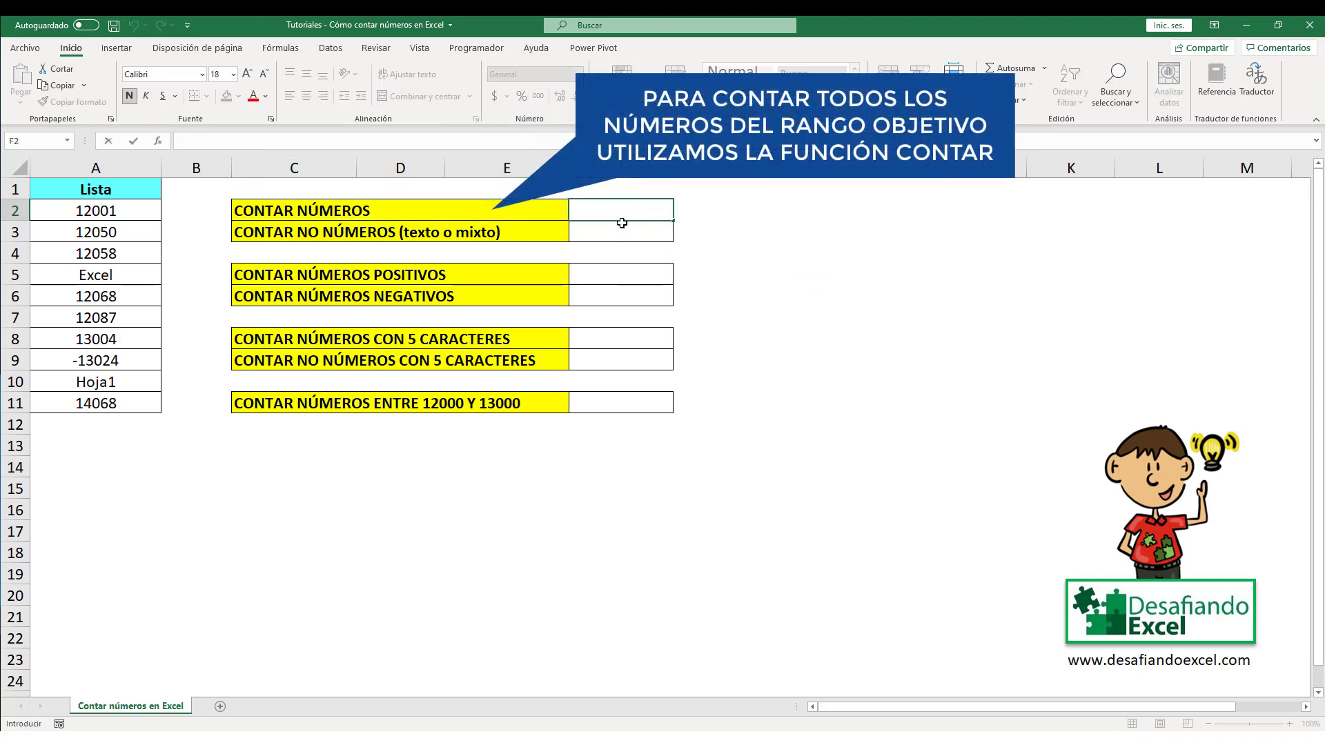
{"action": "type", "text": "=CONTAR"}
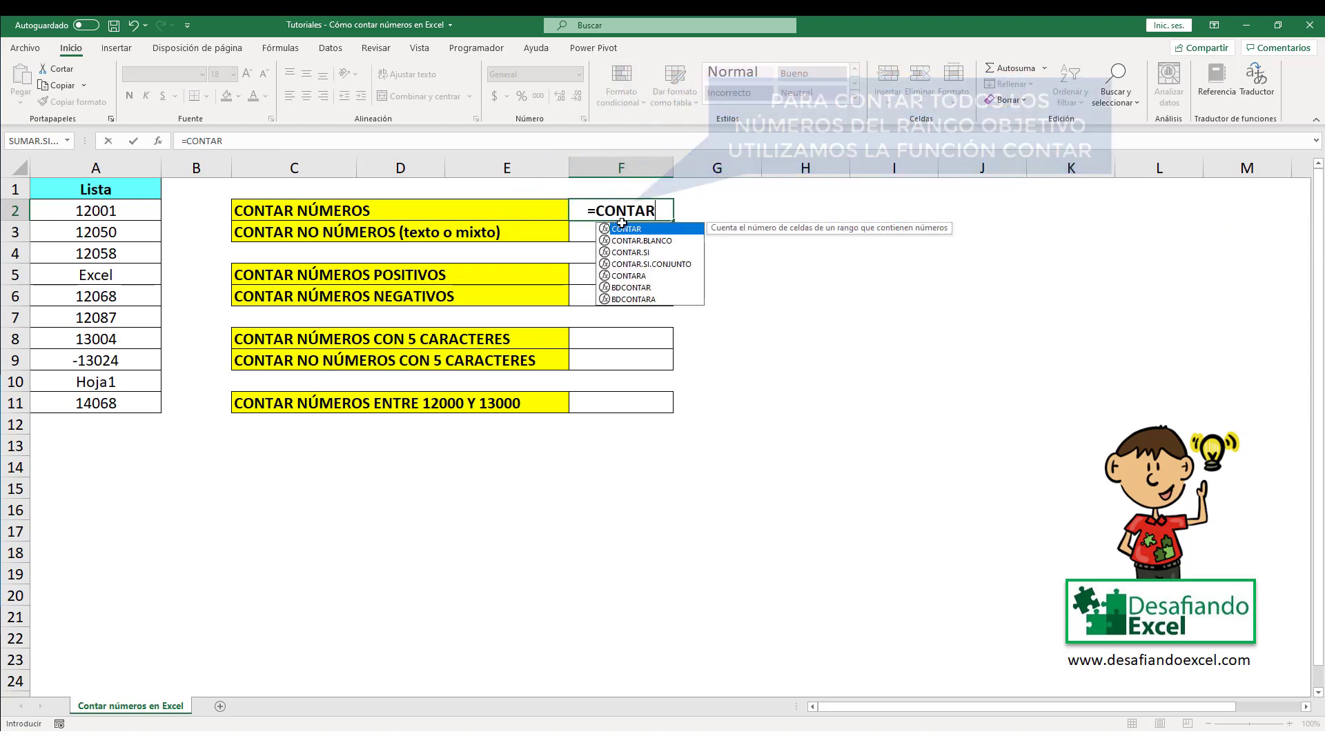
{"action": "type", "text": "("}
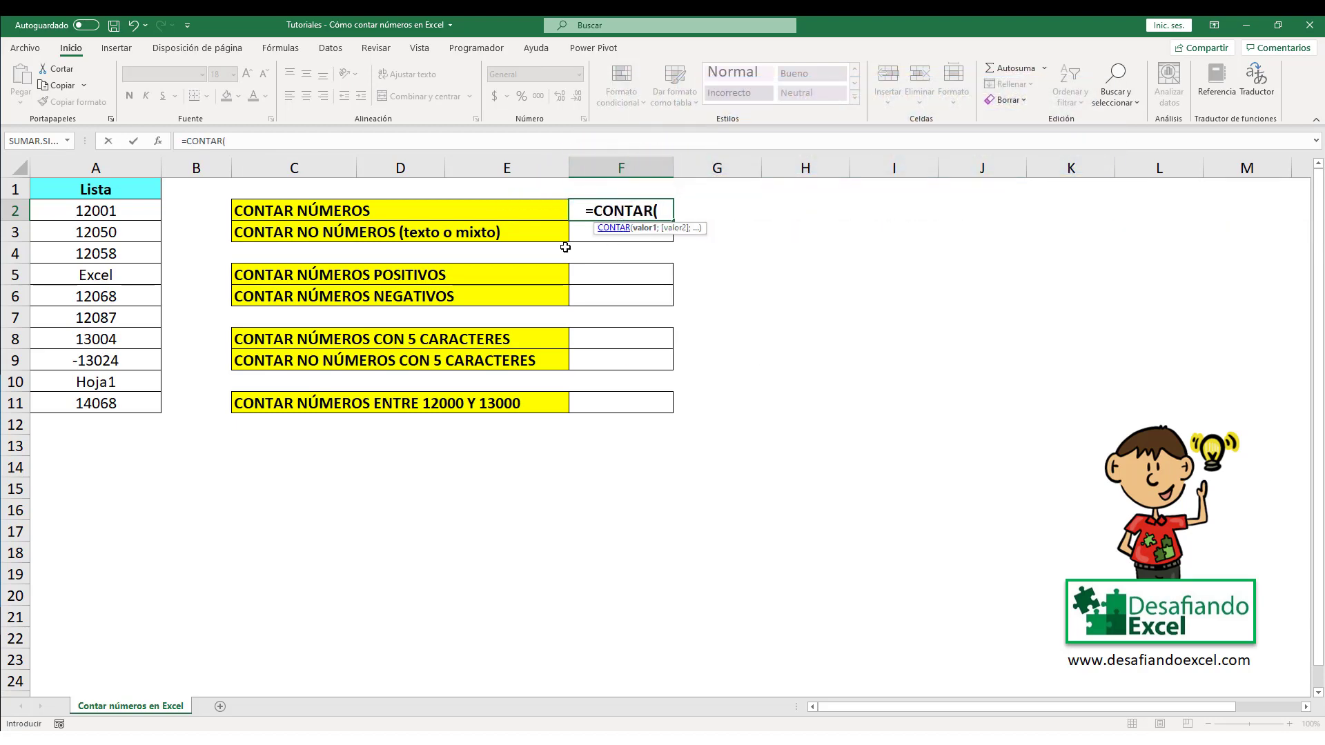
{"action": "left_click_drag", "start_coordinate": [122, 206], "coordinate": [118, 399]}
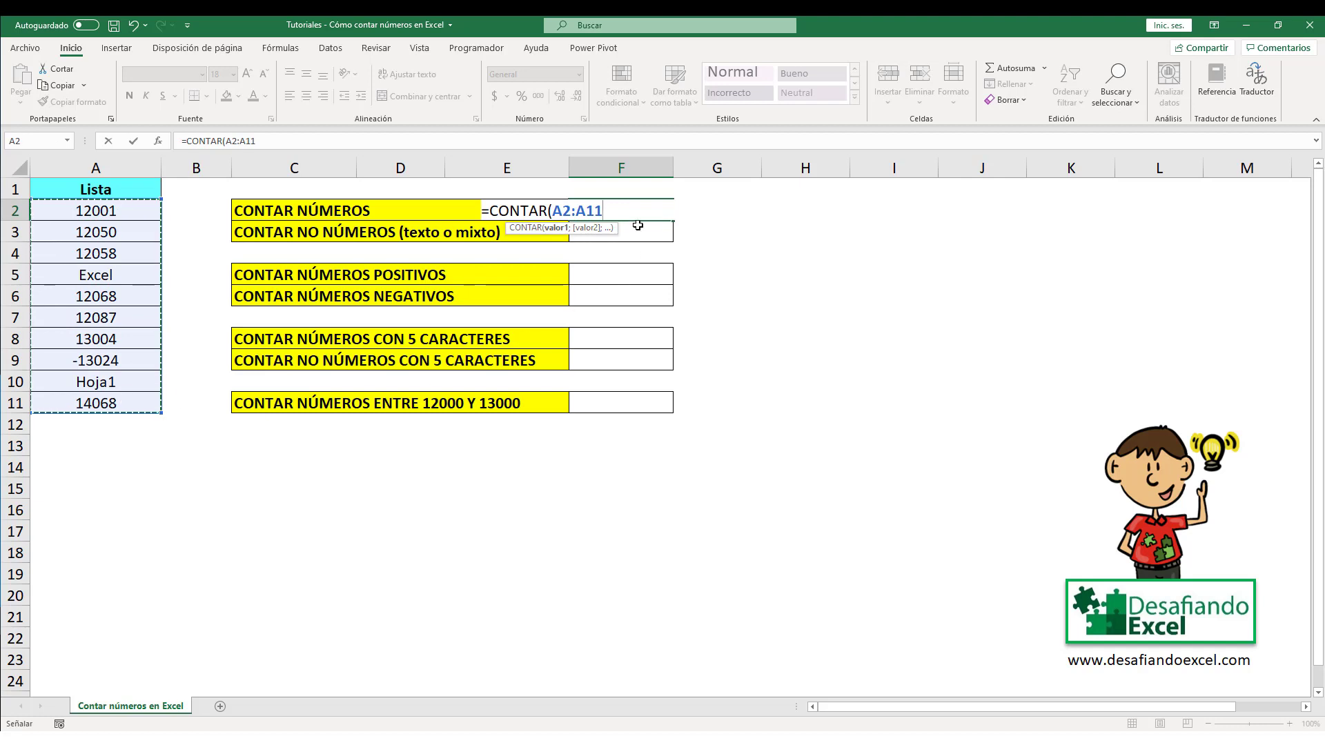
{"action": "type", "text": ")"}
{"action": "key", "text": "Return"}
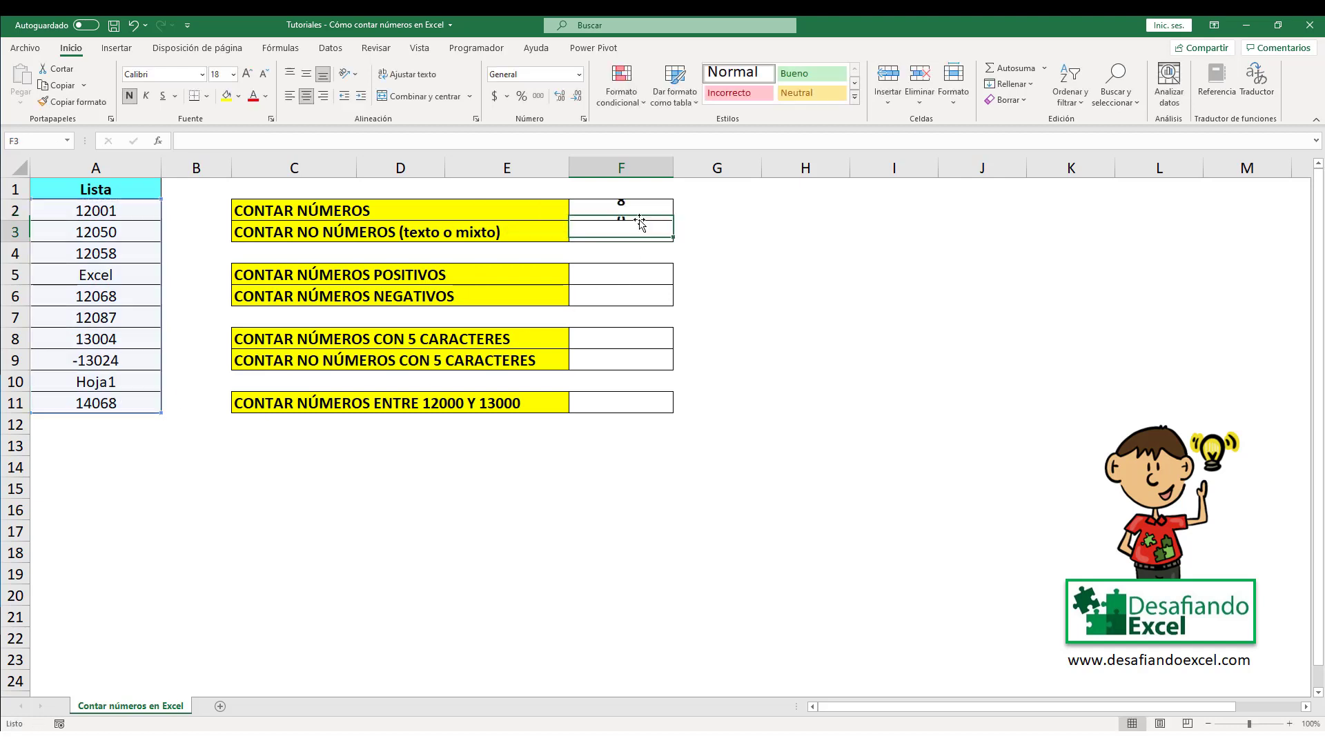
{"action": "left_click", "coordinate": [637, 206]}
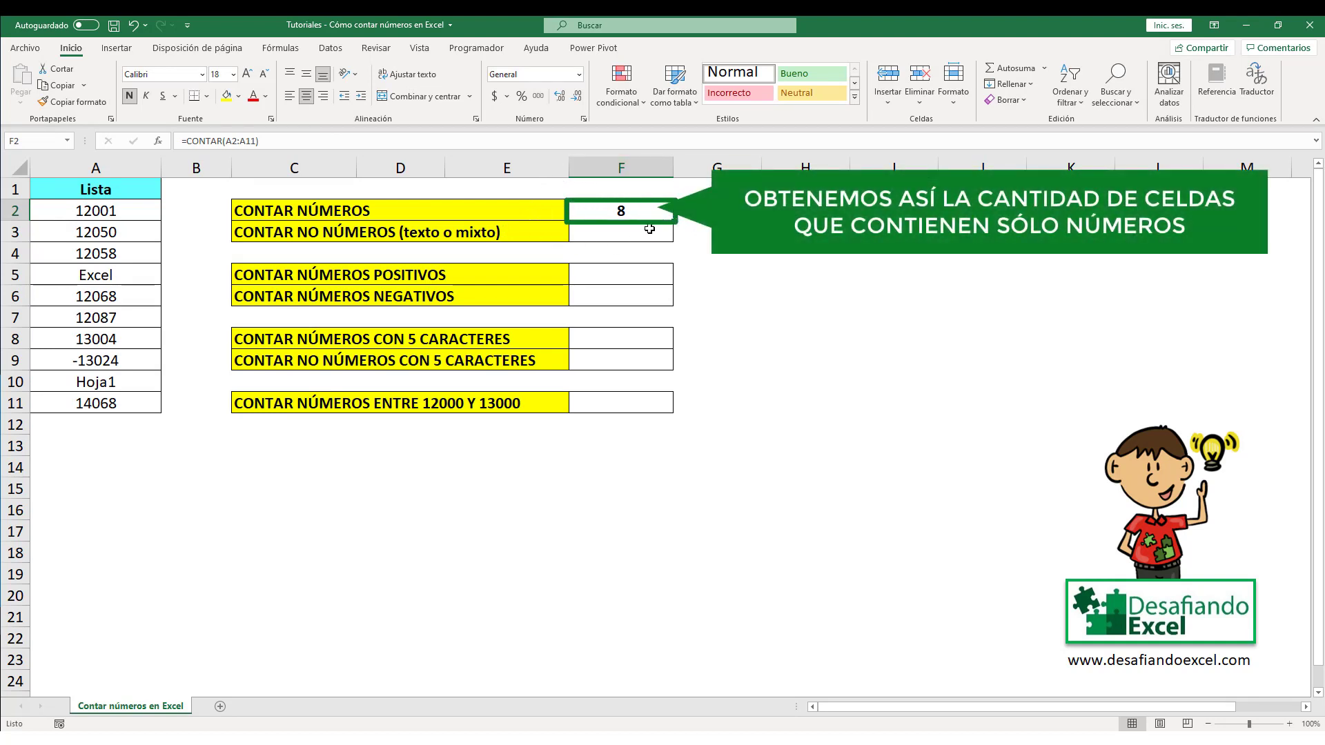
Enter =CONTARA(A2:A11)-CONTAR(A2:A11) in F3 to count non-numeric entries, returning 2.
{"action": "left_click", "coordinate": [415, 235]}
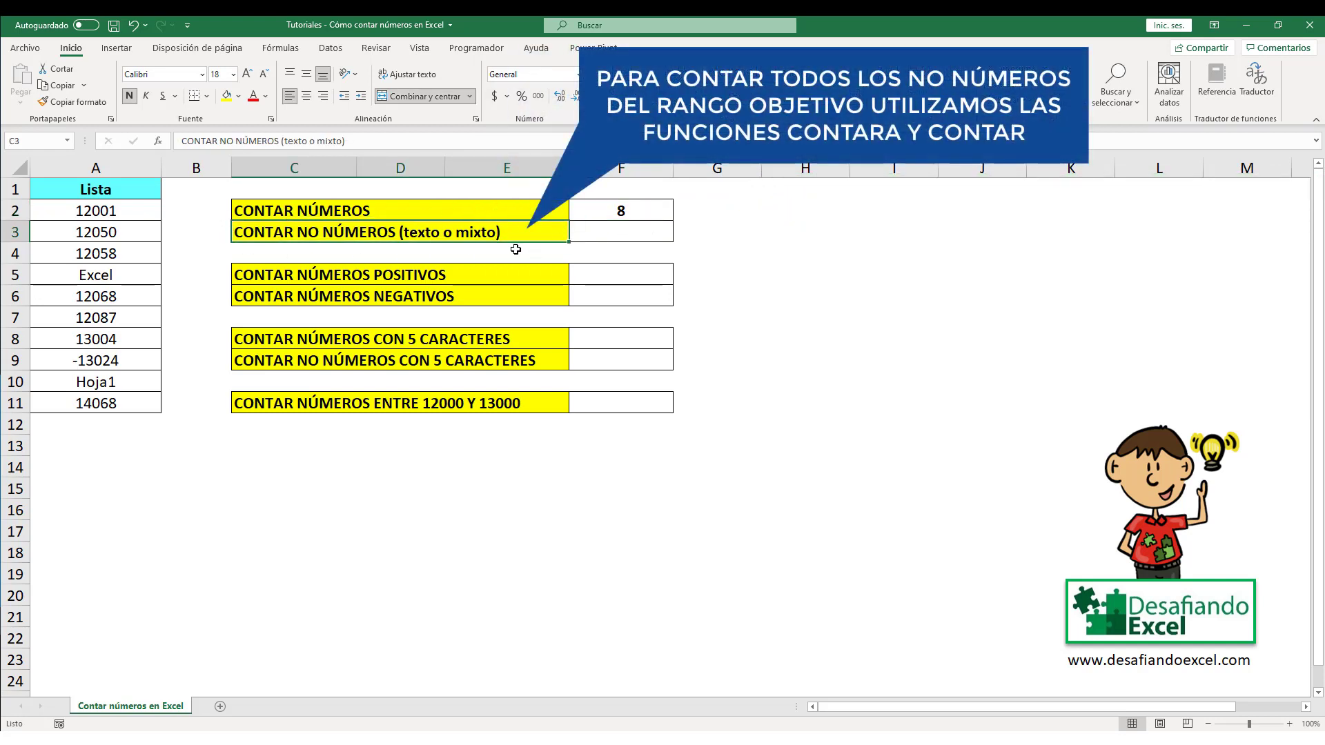
{"action": "double_click", "coordinate": [598, 238]}
{"action": "type", "text": "="}
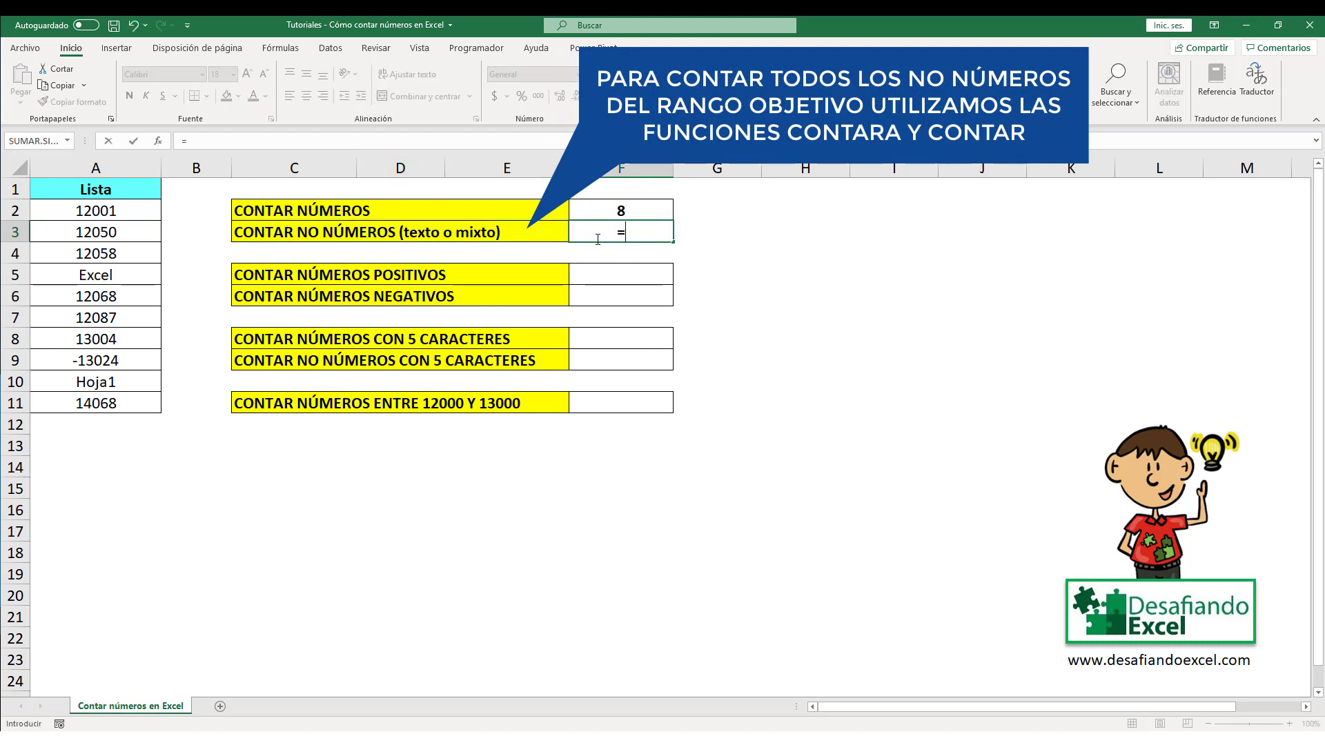
{"action": "type", "text": "CONTARA"}
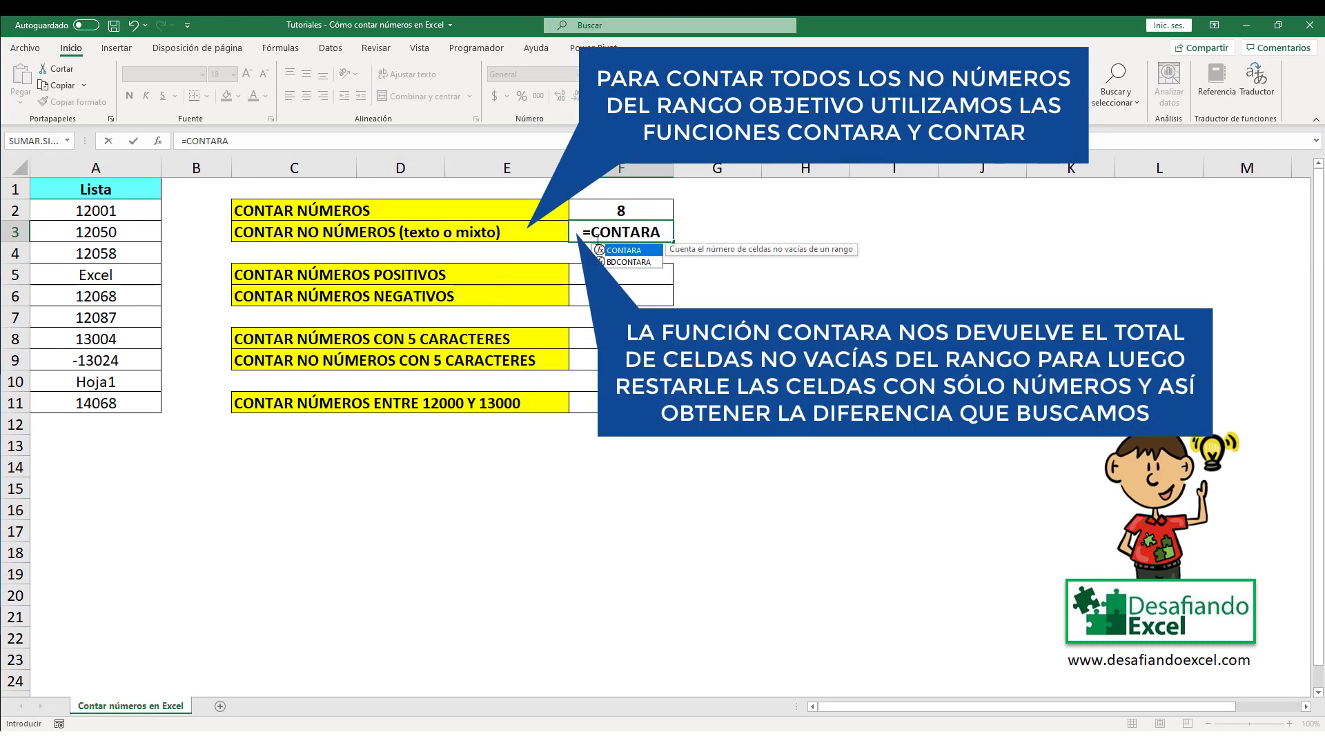
{"action": "type", "text": "("}
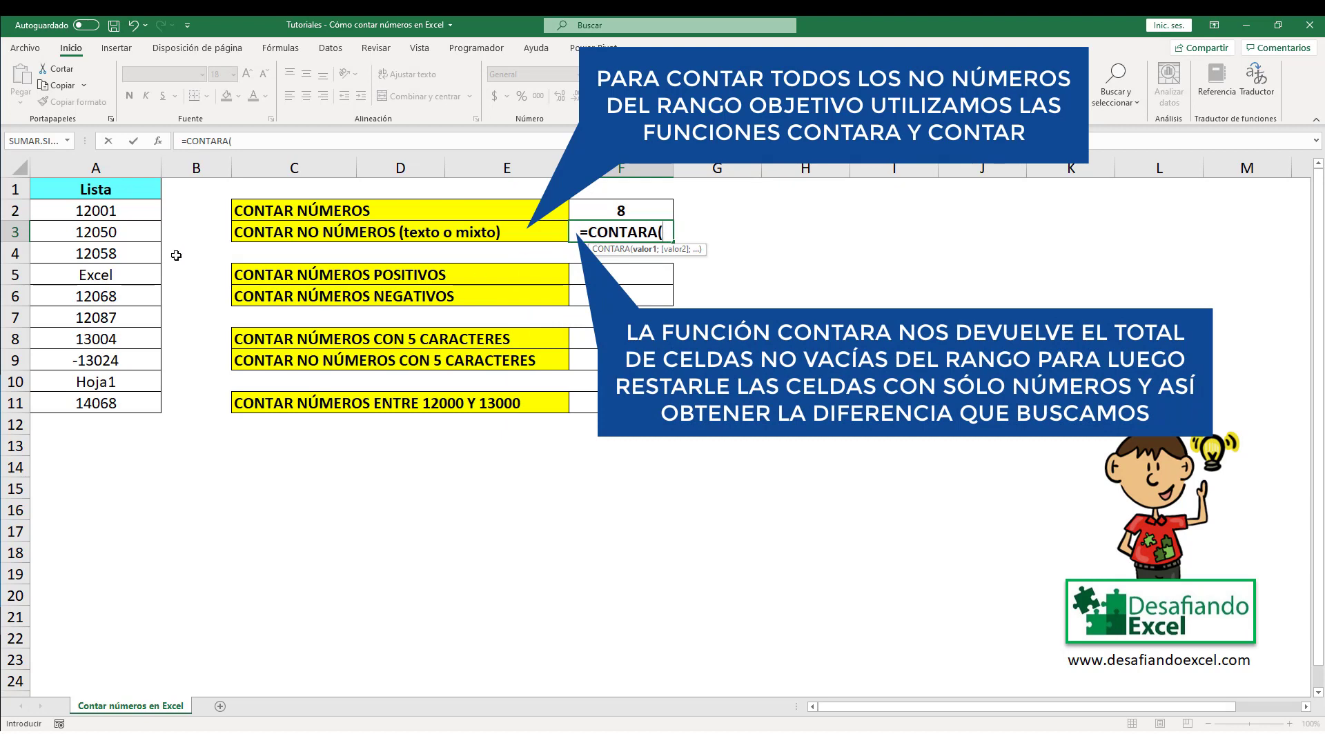
{"action": "left_click_drag", "start_coordinate": [133, 209], "coordinate": [116, 397]}
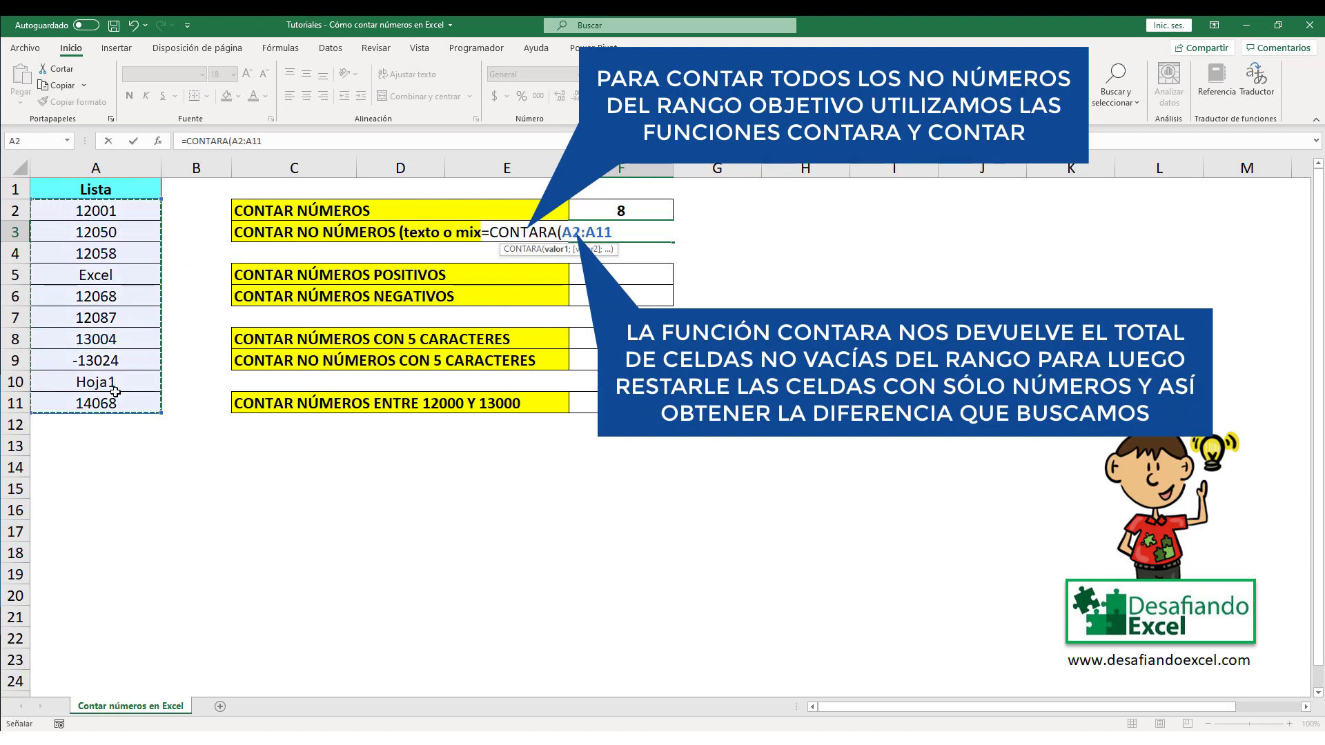
{"action": "type", "text": ")"}
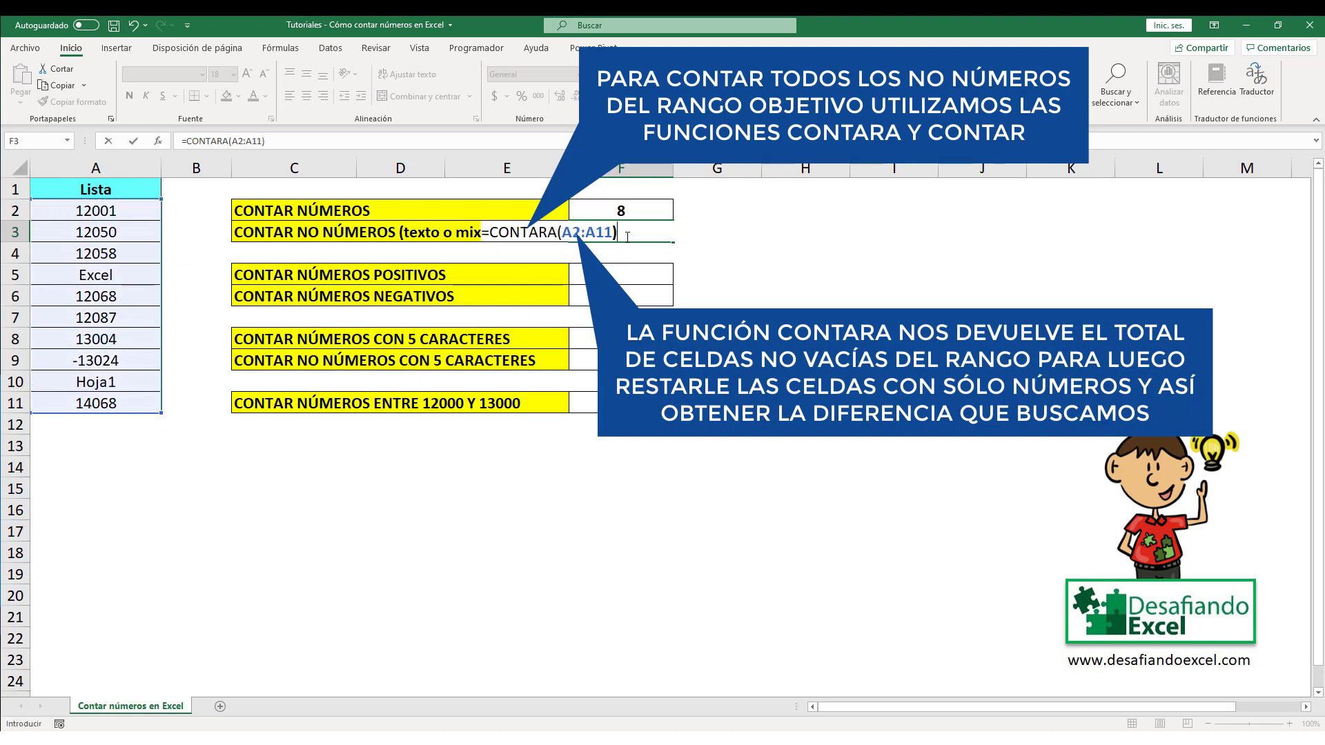
{"action": "type", "text": "-CO"}
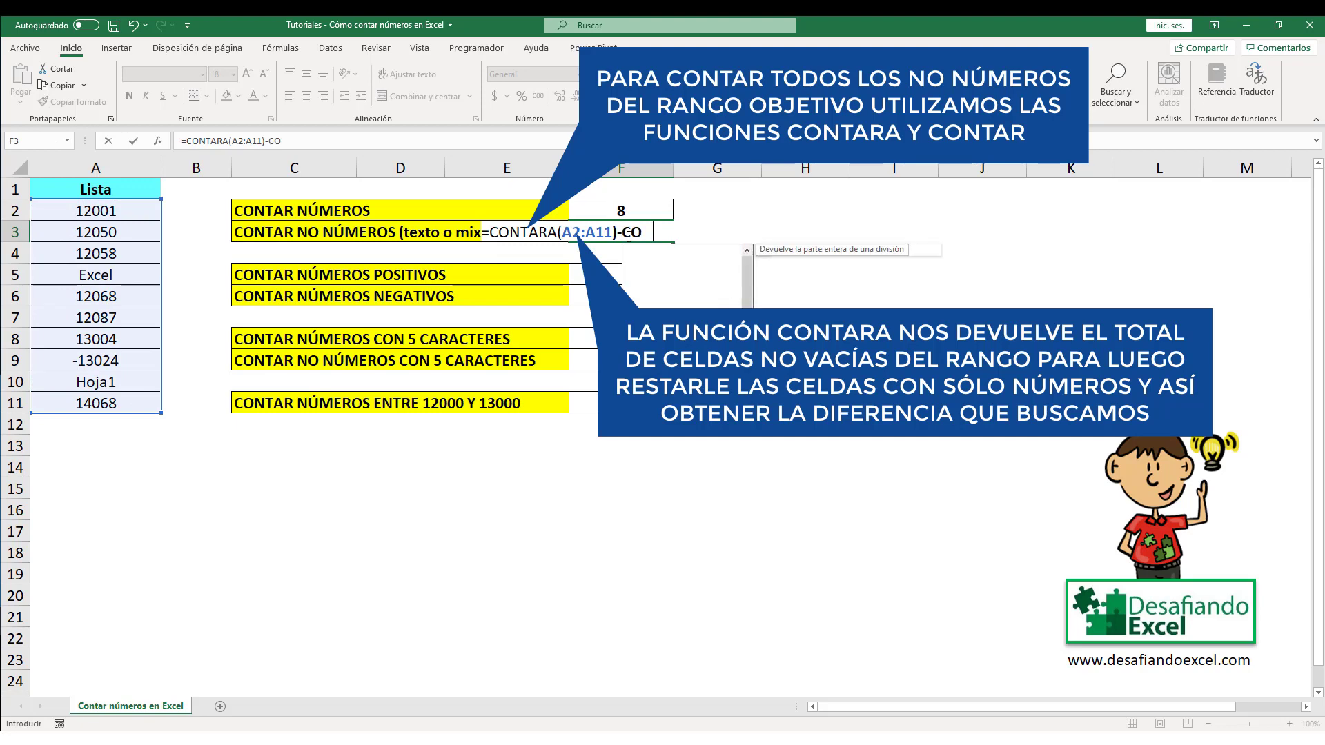
{"action": "type", "text": "NTAR("}
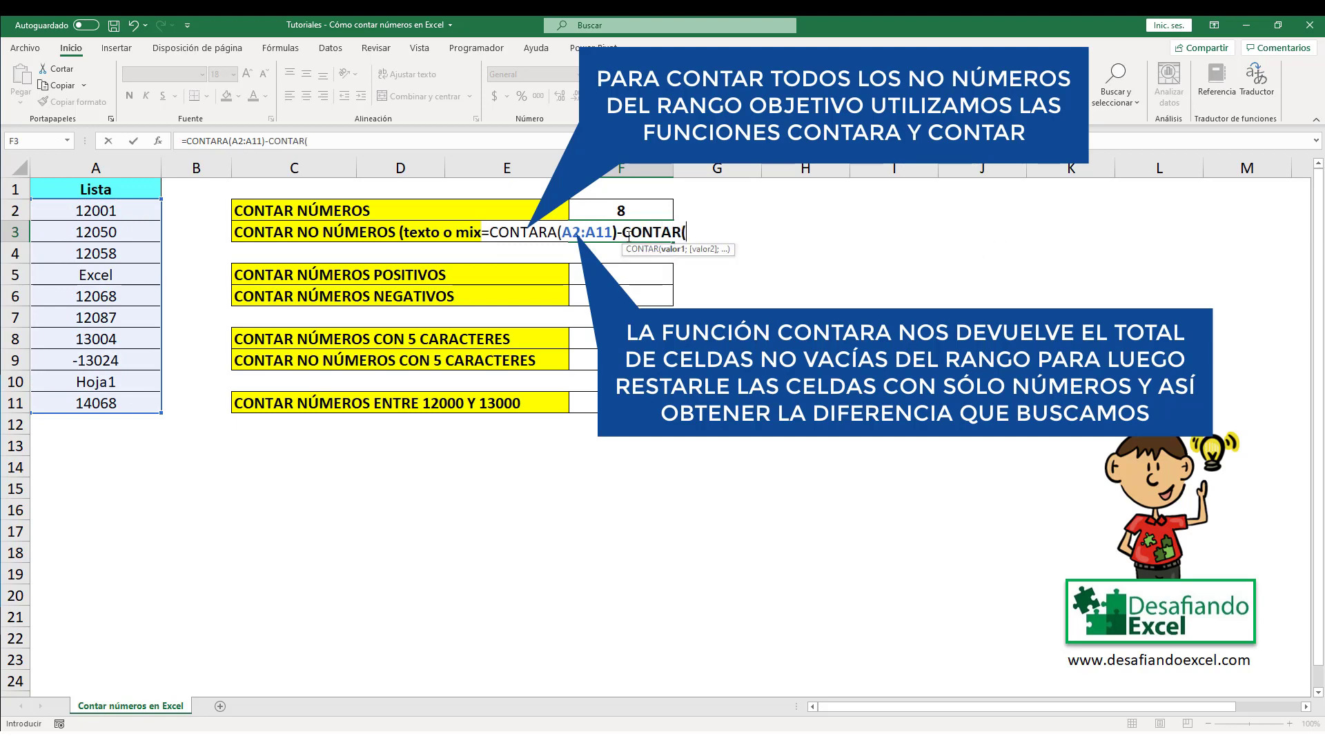
{"action": "left_click_drag", "start_coordinate": [138, 214], "coordinate": [128, 408]}
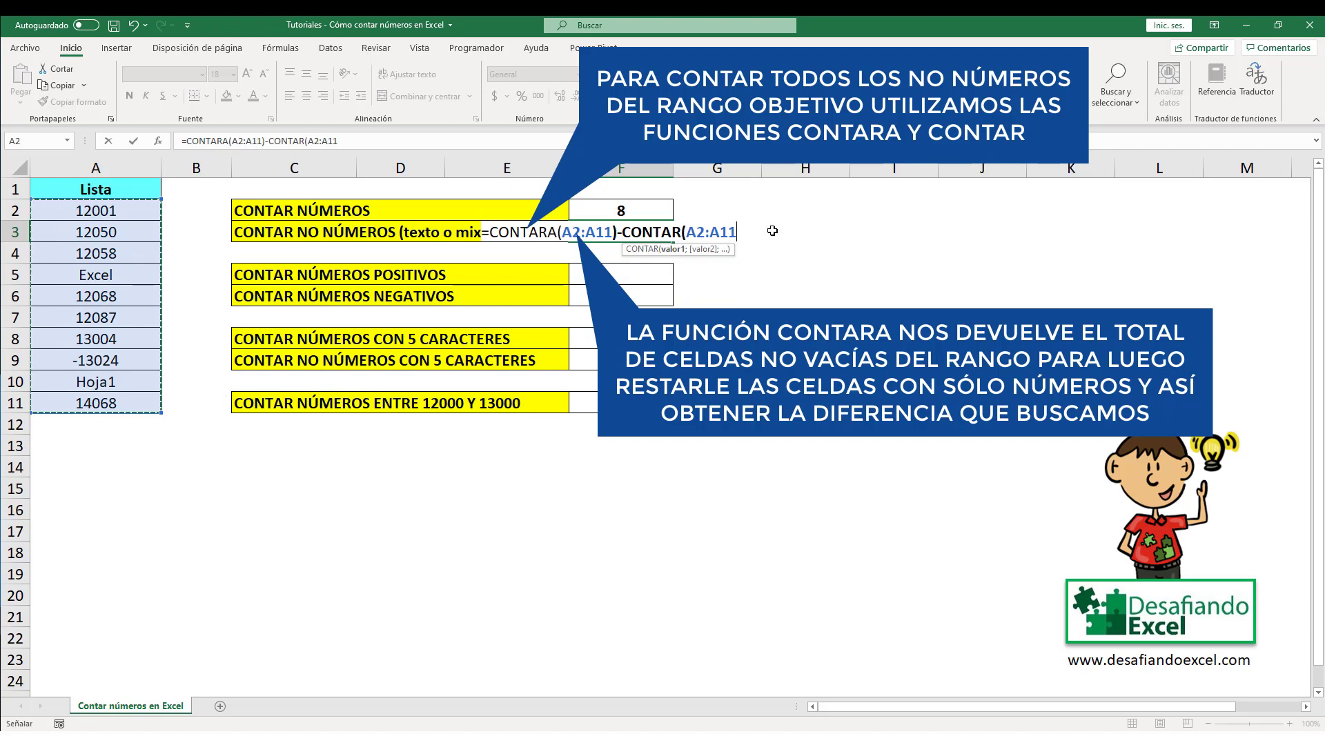
{"action": "type", "text": ")"}
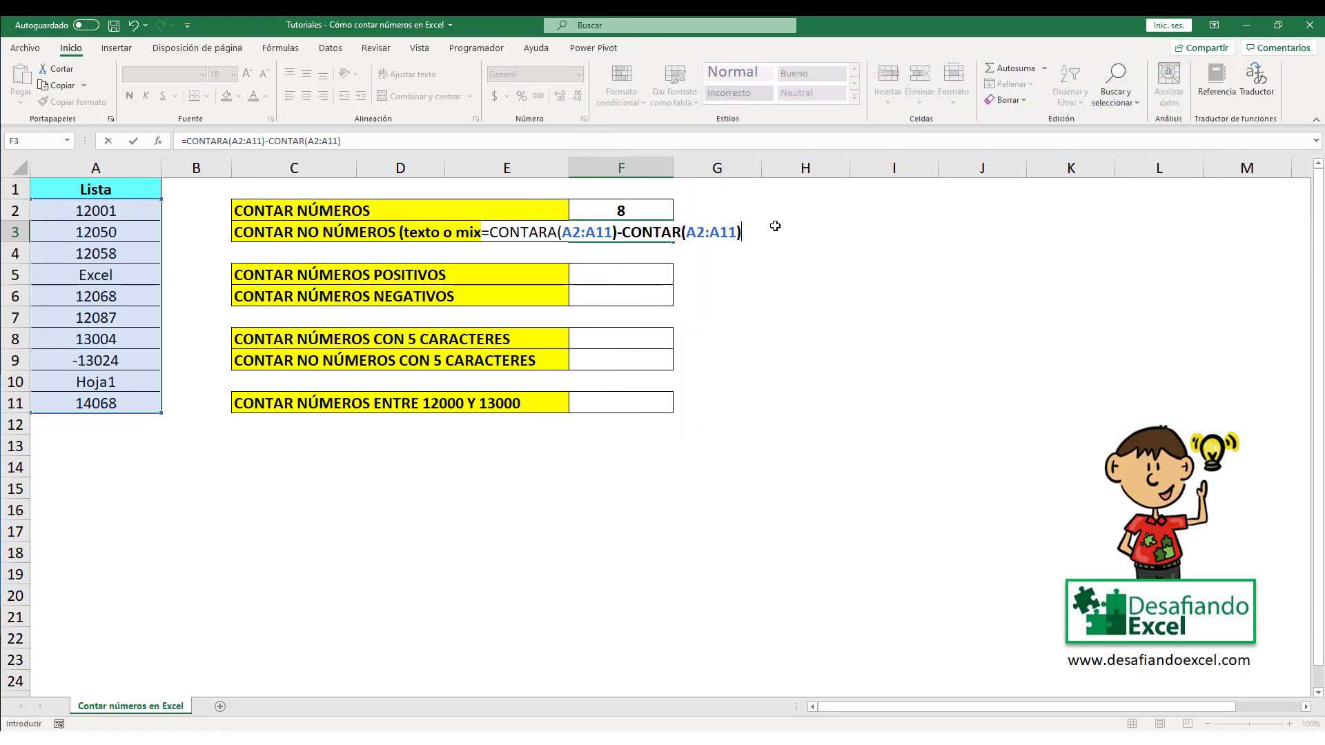
{"action": "key", "text": "Return"}
{"action": "left_click", "coordinate": [629, 234]}
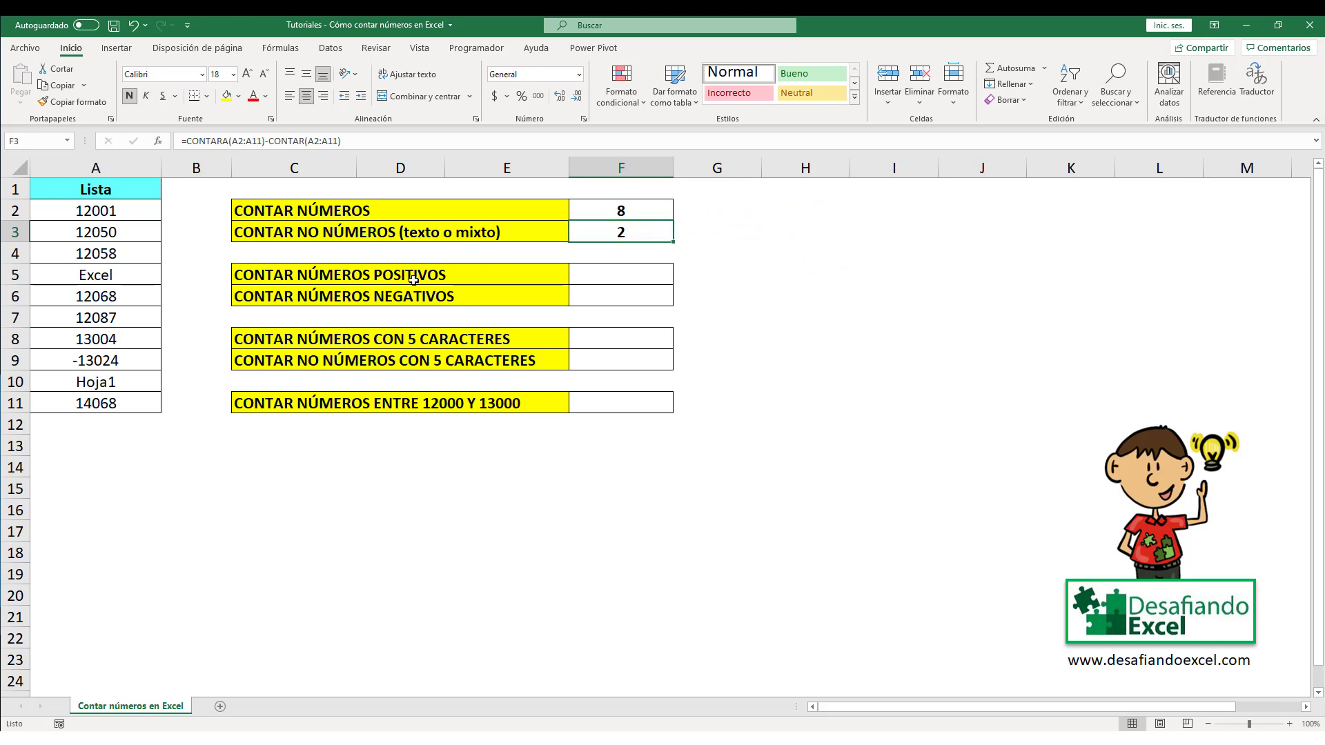
{"action": "left_click", "coordinate": [414, 280]}
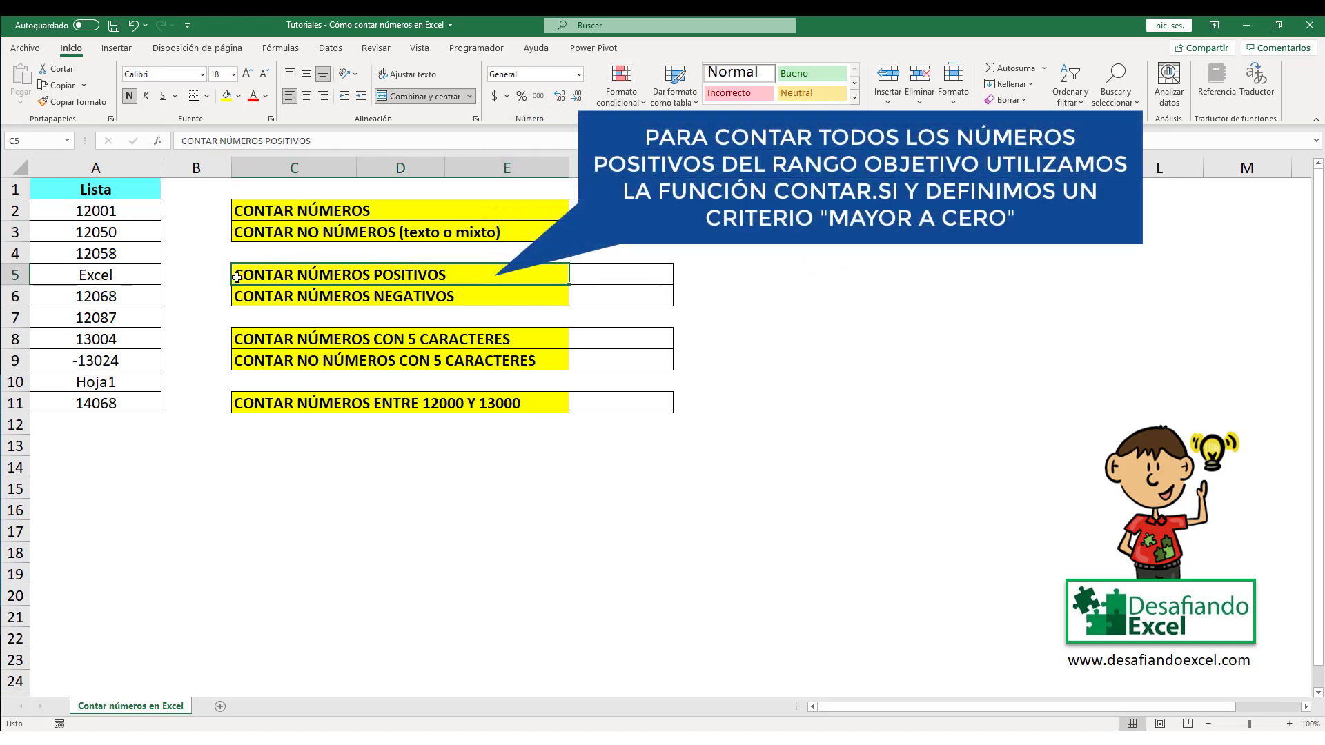
Enter =CONTAR.SI(A2:A11;">0") in F5 to count positive numbers, returning 7.
{"action": "double_click", "coordinate": [606, 279]}
{"action": "type", "text": "=C"}
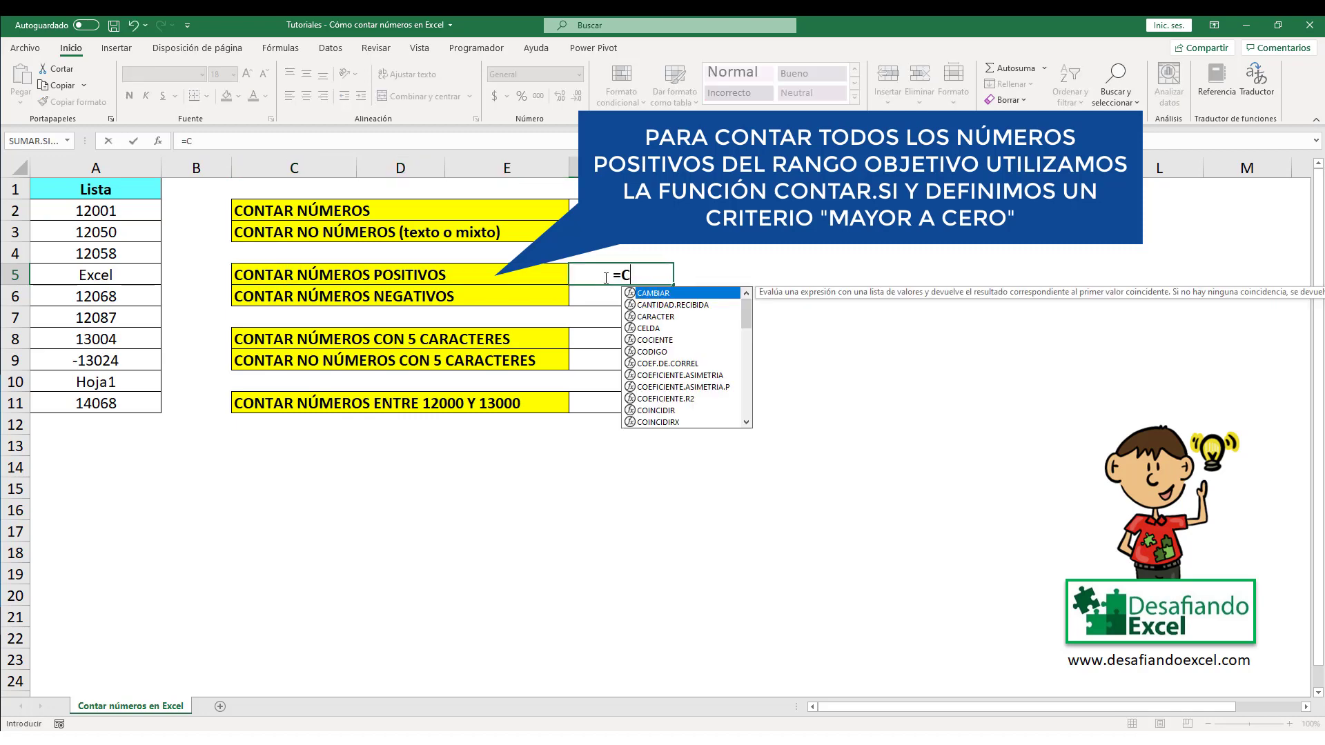
{"action": "type", "text": "ONTAR.SI"}
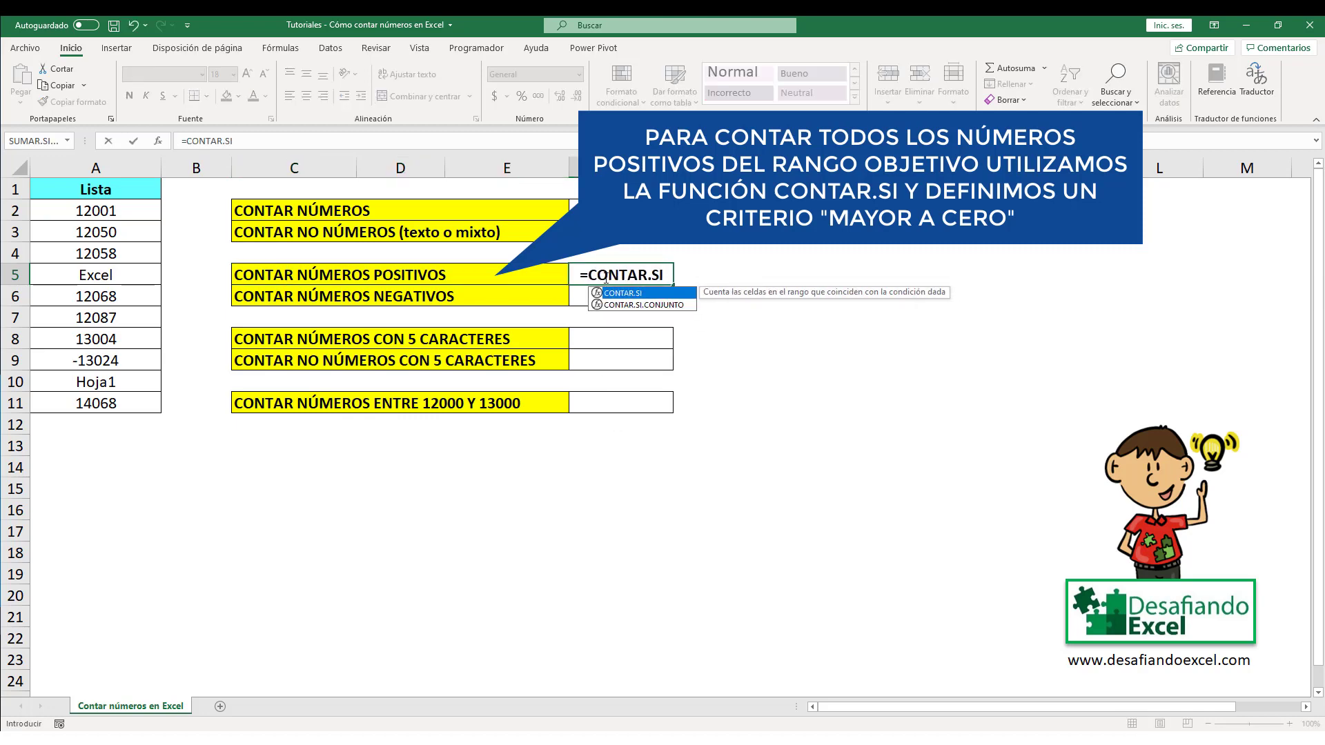
{"action": "type", "text": "("}
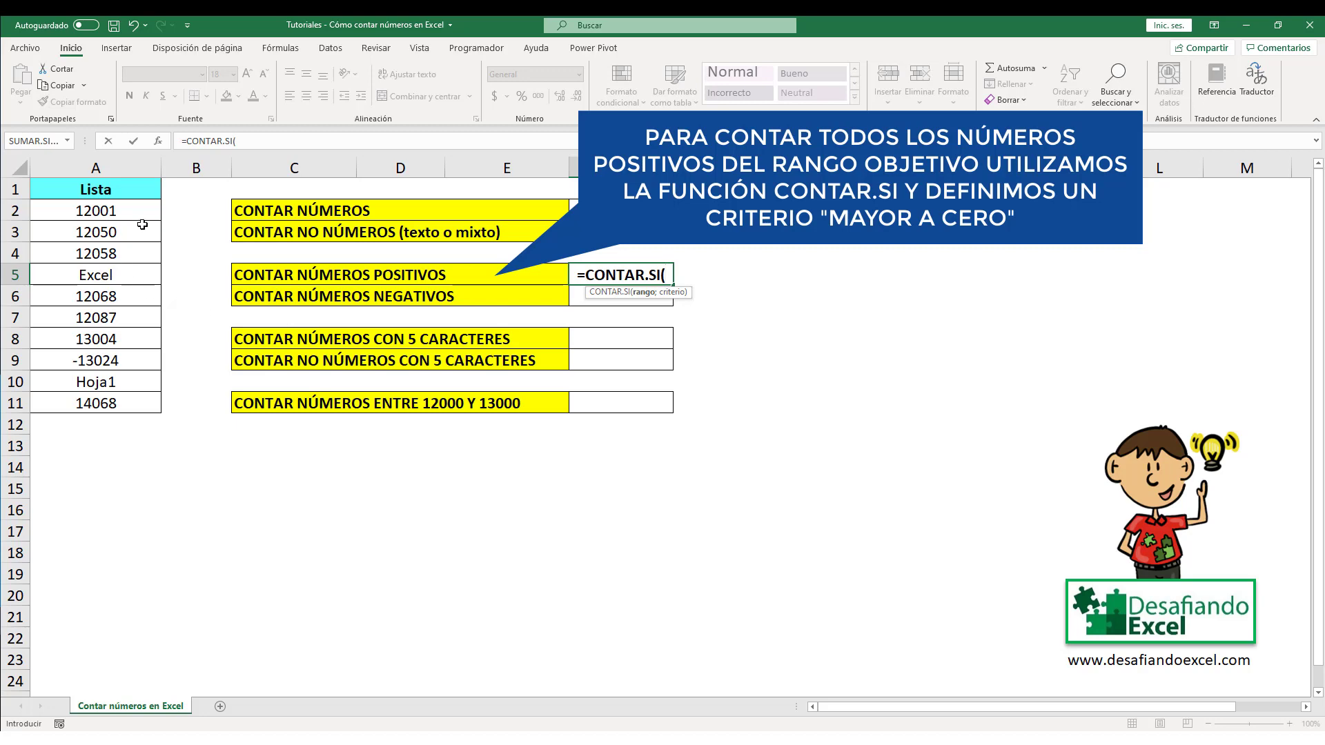
{"action": "left_click_drag", "start_coordinate": [138, 211], "coordinate": [139, 405]}
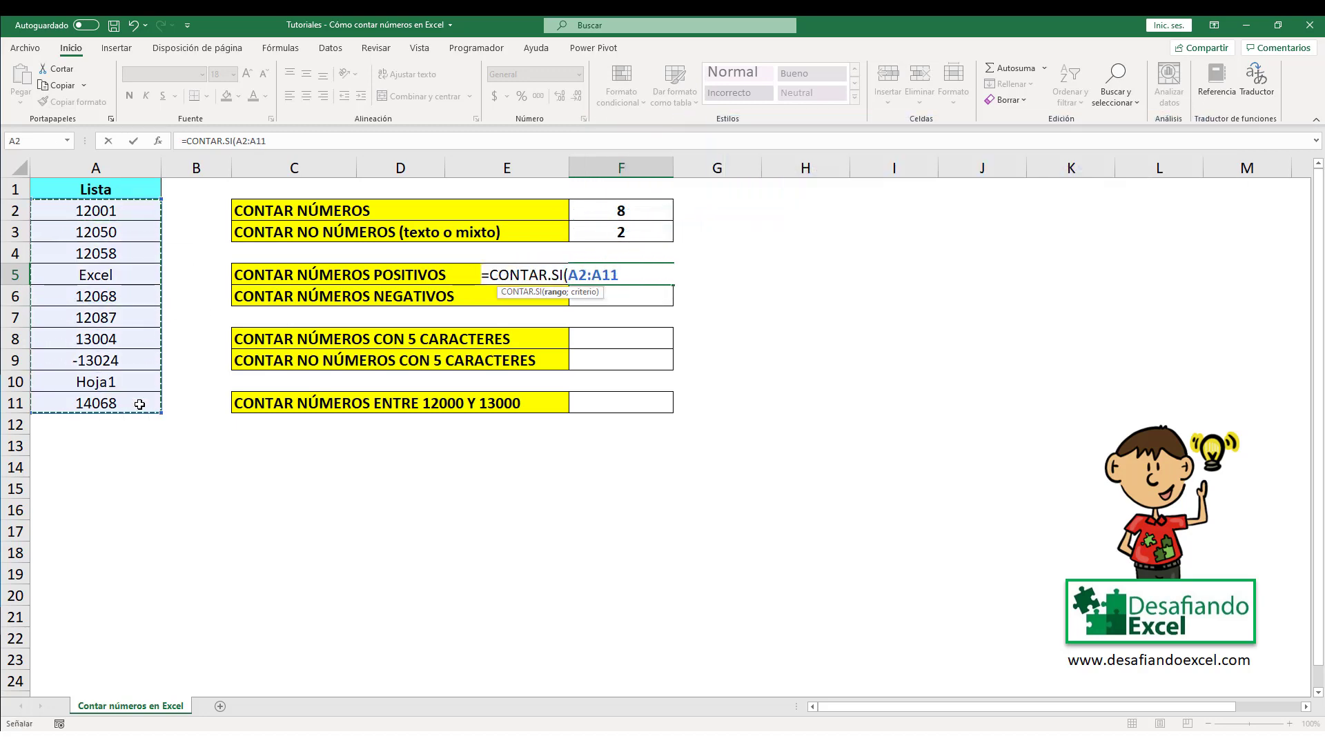
{"action": "type", "text": ";\">"}
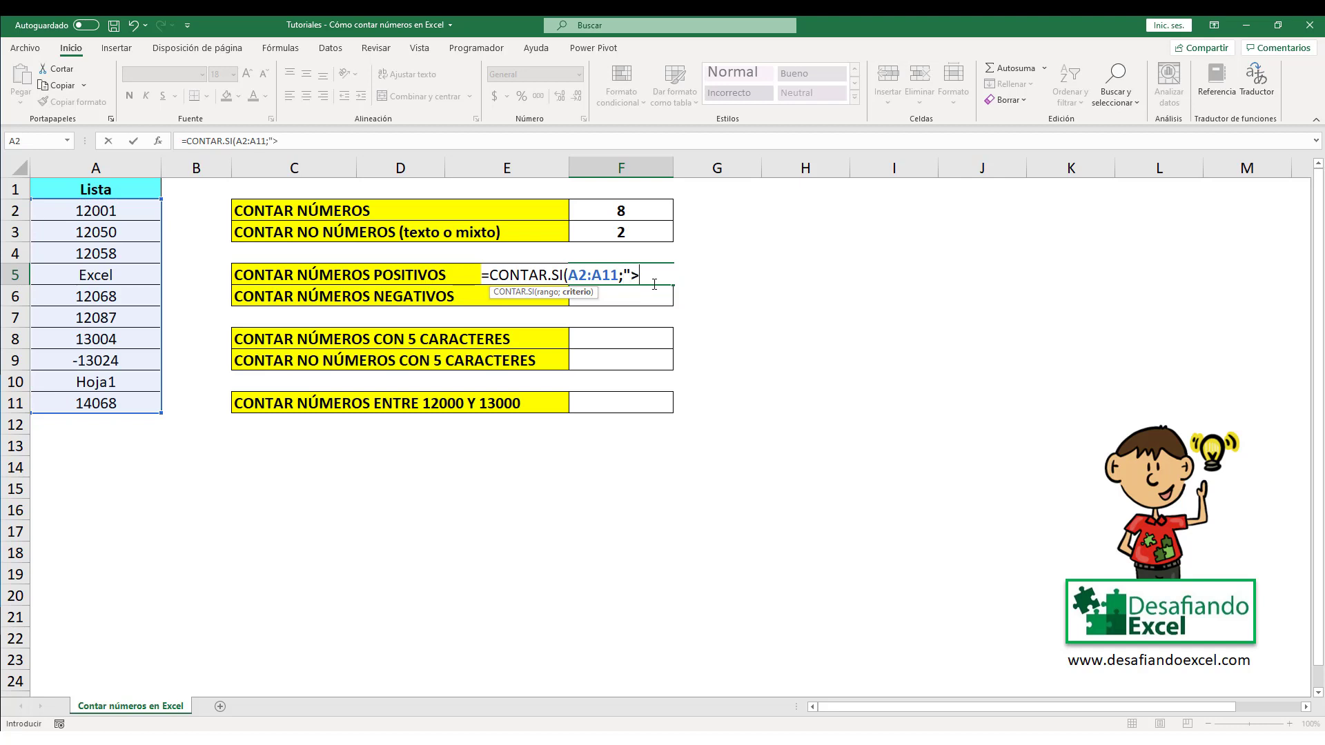
{"action": "type", "text": "0"}
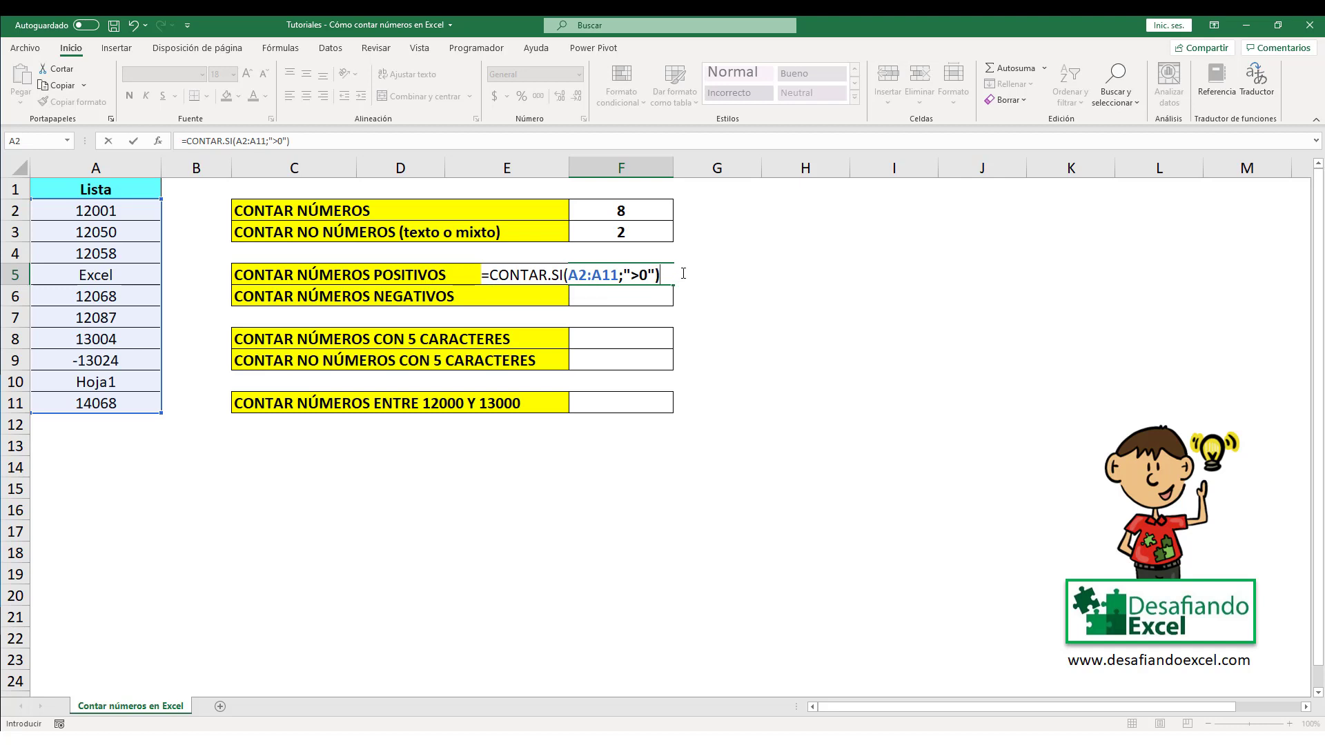
{"action": "key", "text": "Return"}
{"action": "left_click", "coordinate": [660, 272]}
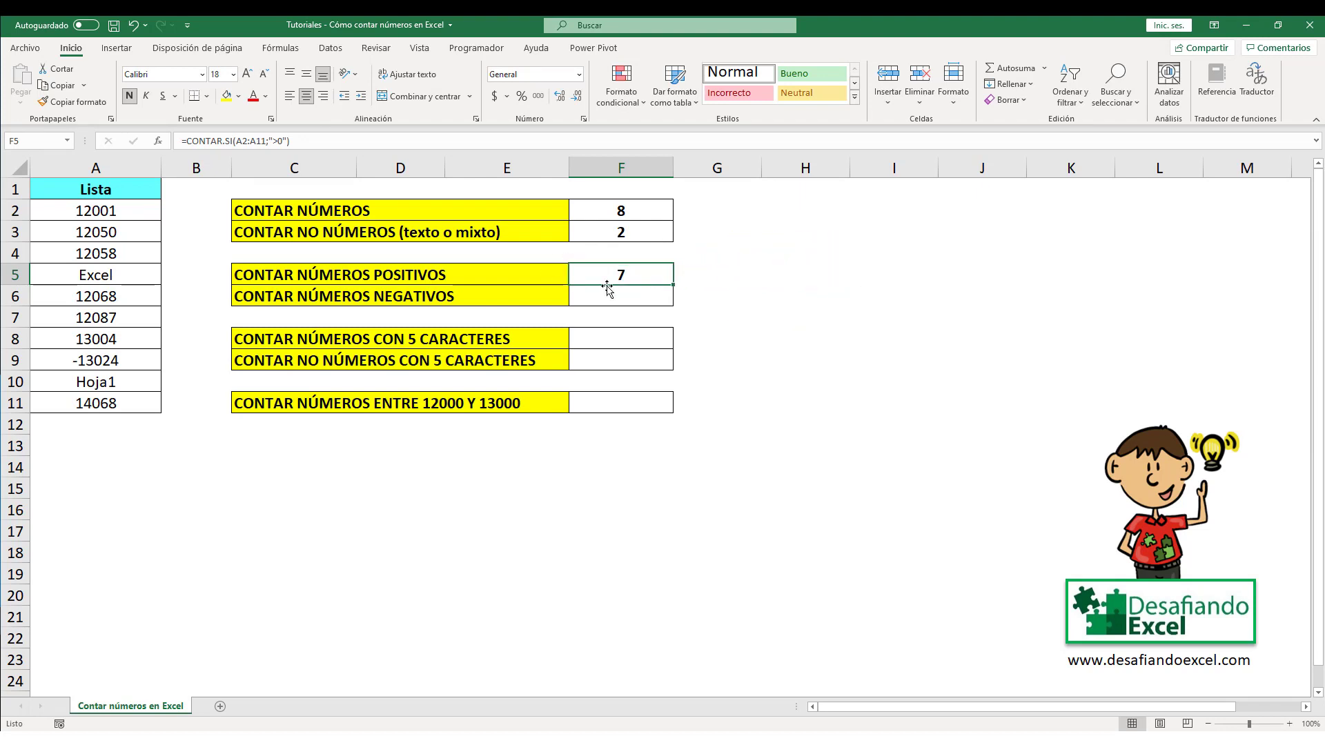
Enter =CONTAR.SI(A2:A11;"<0") in F6 to count negative numbers, returning 1.
{"action": "left_click", "coordinate": [483, 295]}
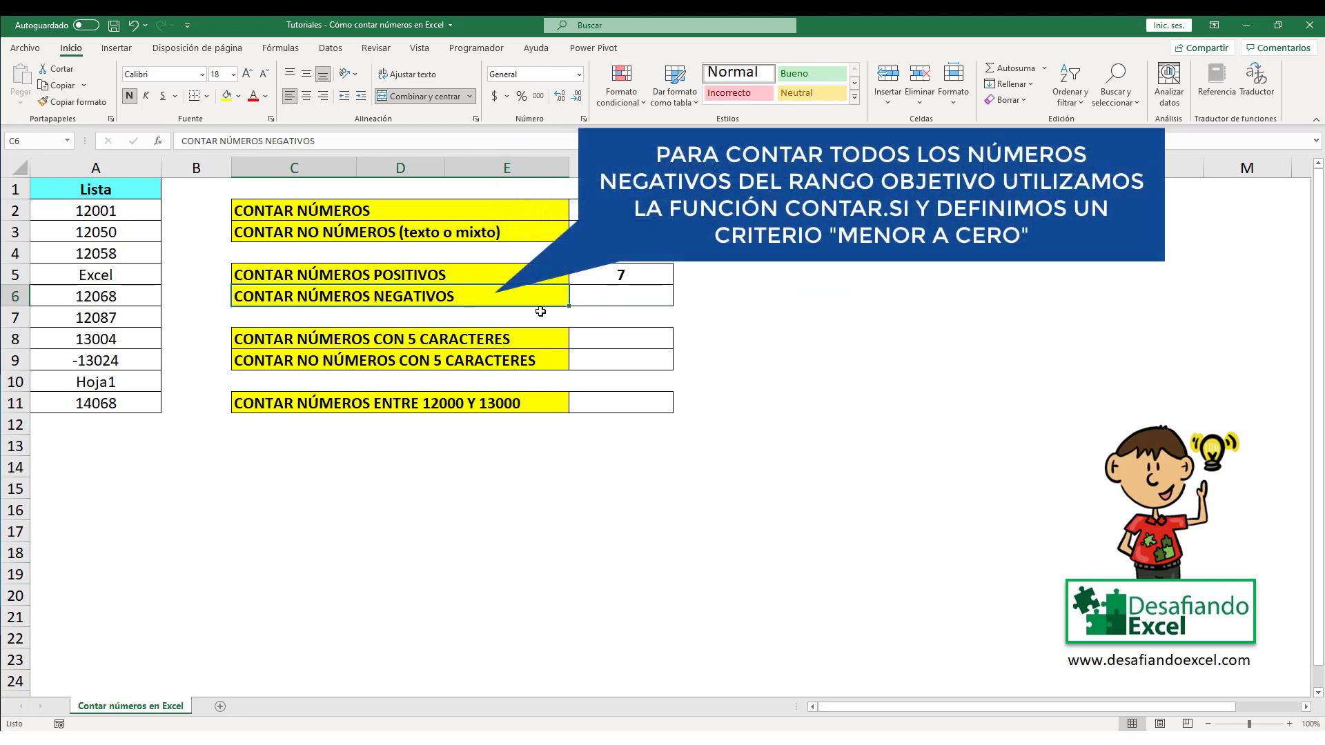
{"action": "left_click", "coordinate": [635, 292]}
{"action": "type", "text": "="}
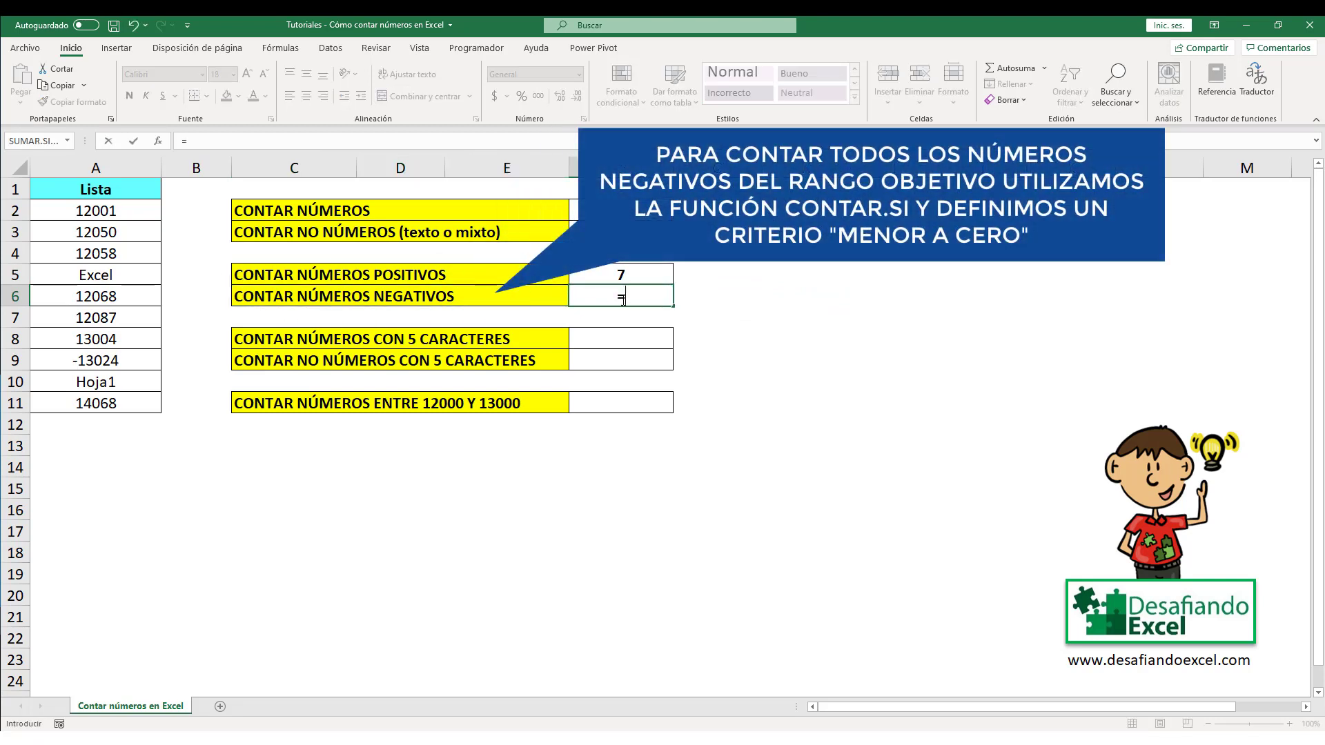
{"action": "type", "text": "CONTAR.SI"}
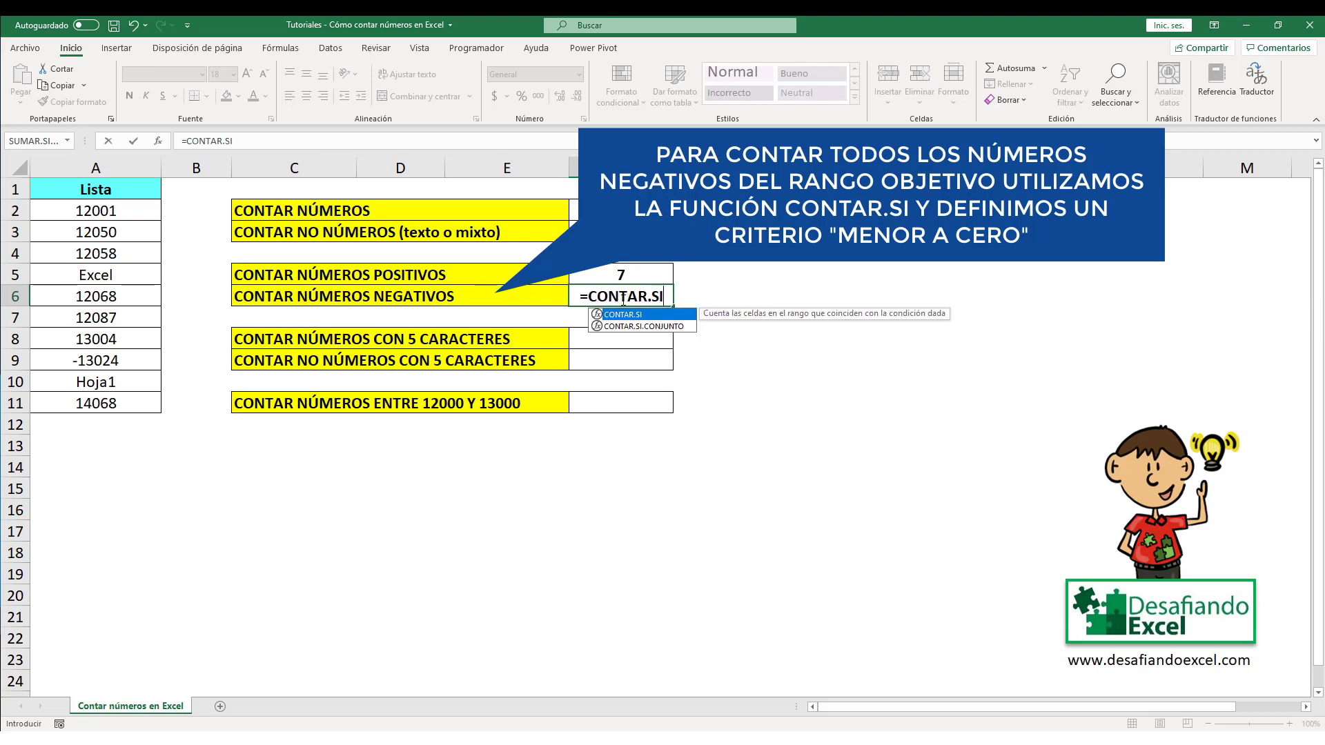
{"action": "type", "text": "("}
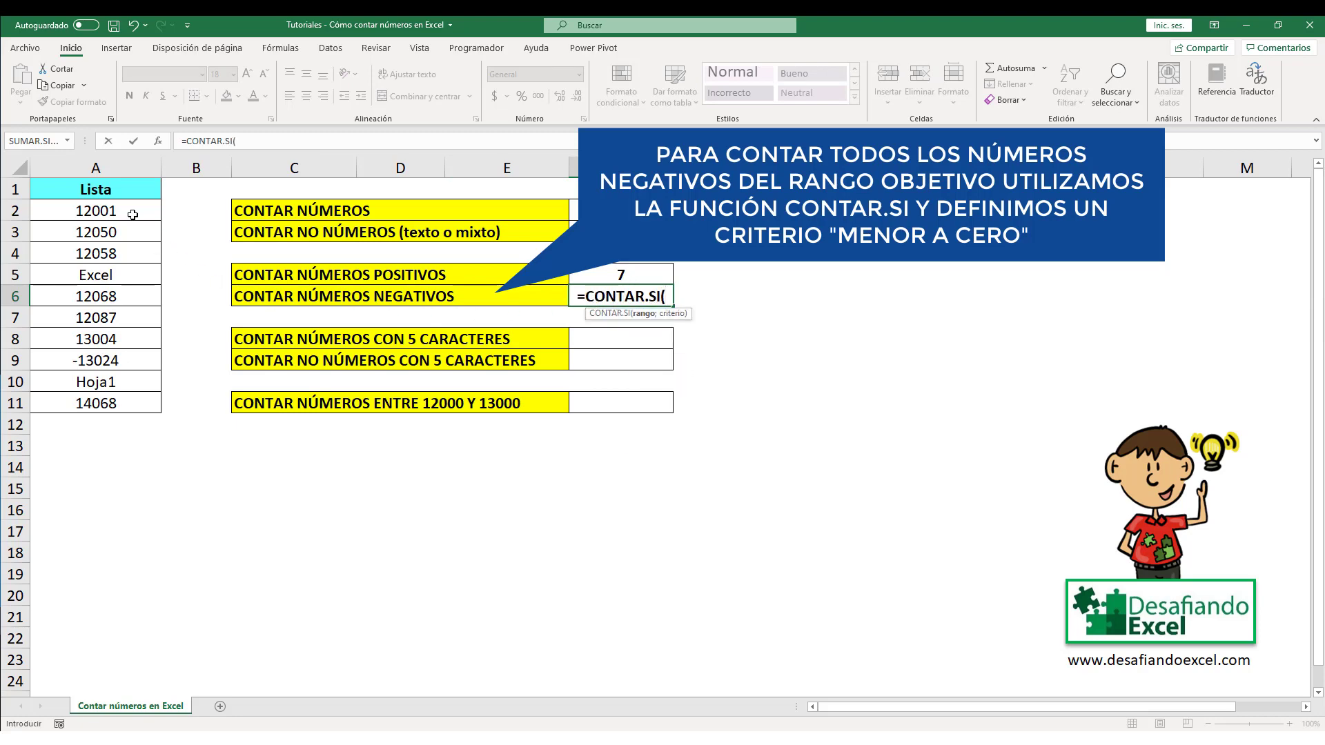
{"action": "left_click_drag", "start_coordinate": [133, 215], "coordinate": [141, 404]}
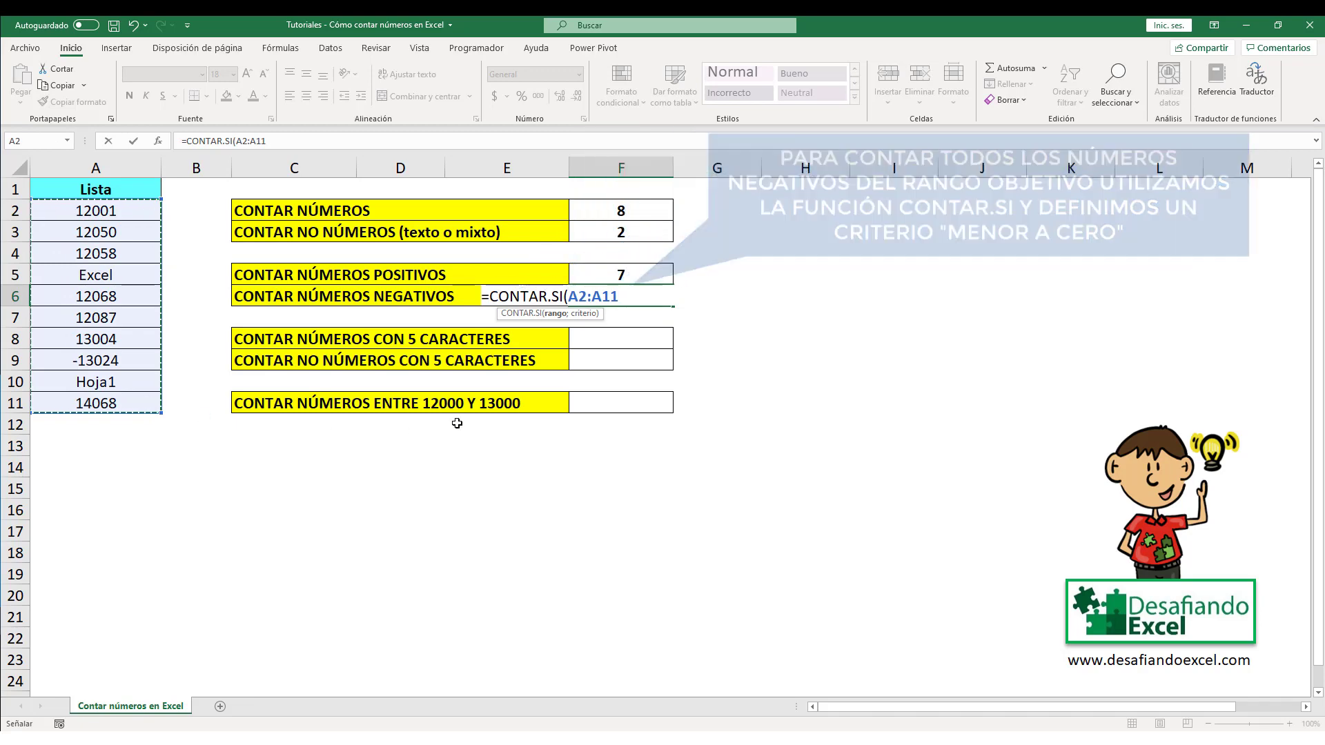
{"action": "type", "text": ";\"<0"}
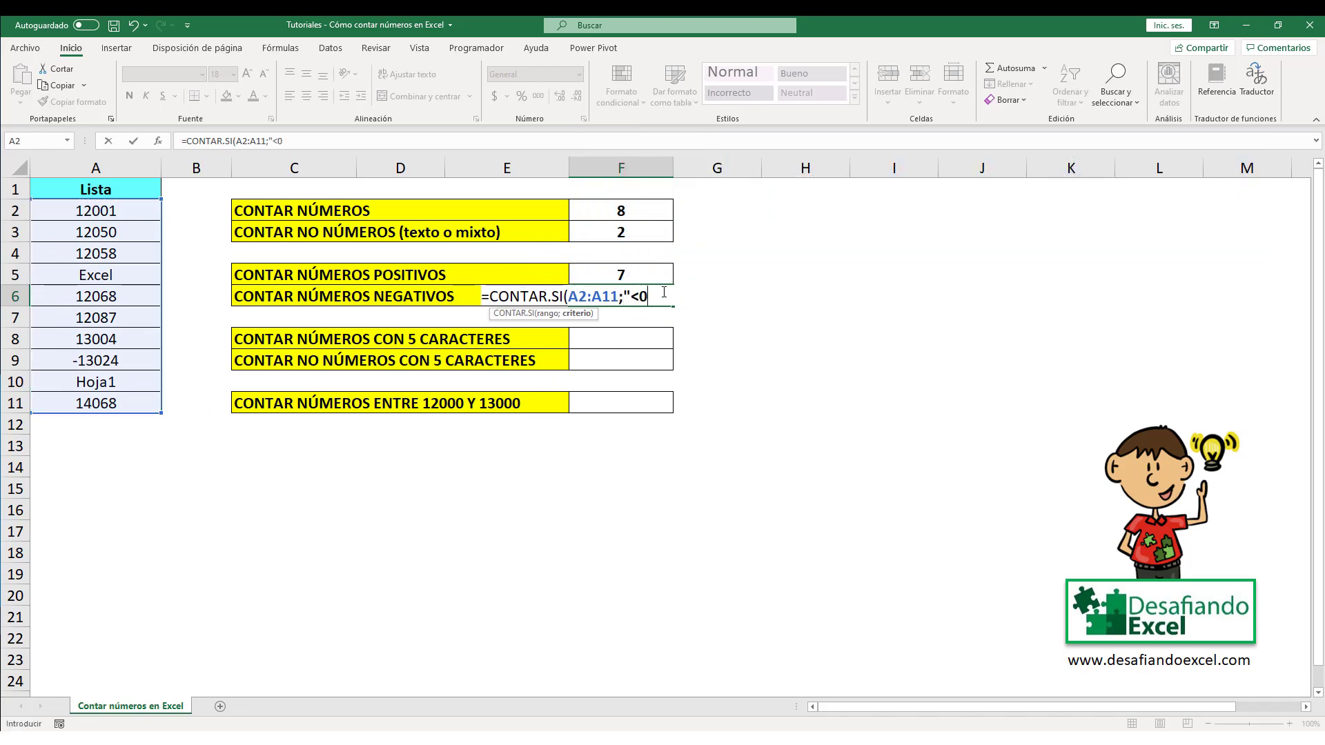
{"action": "type", "text": "\")"}
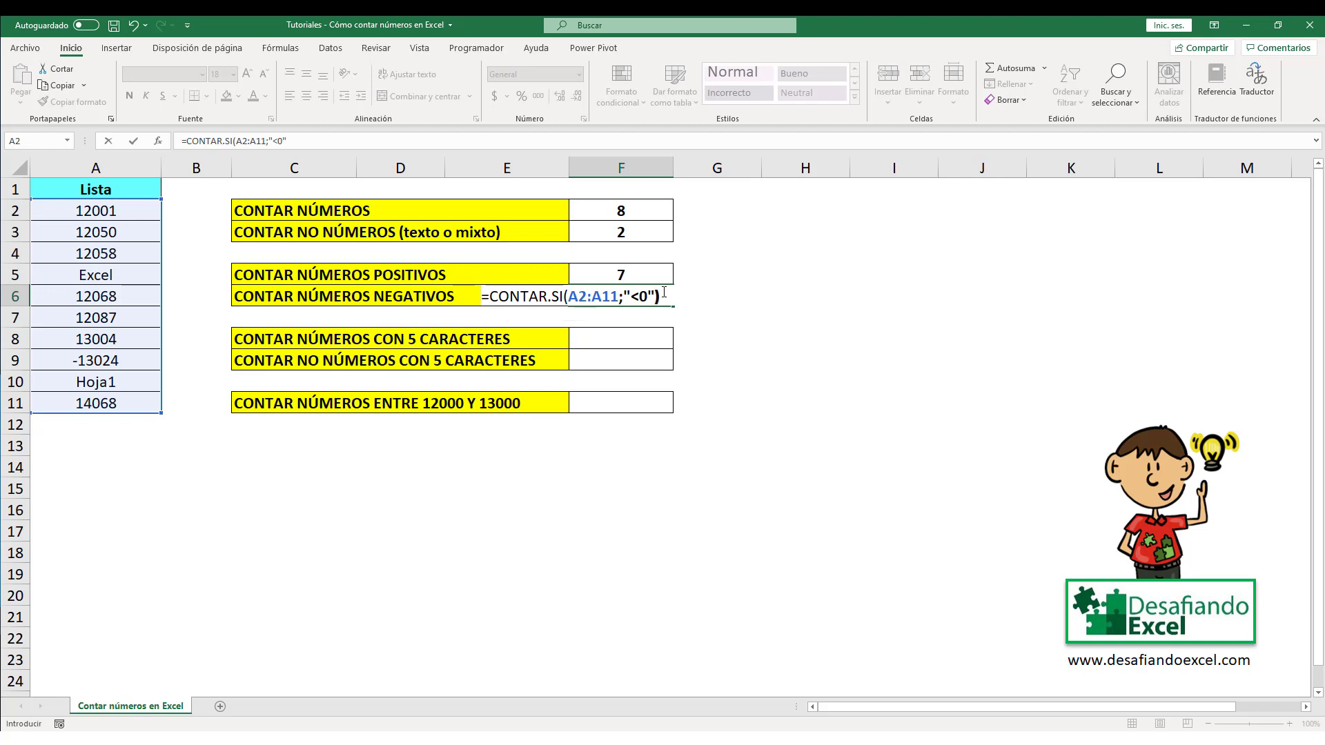
{"action": "key", "text": "Return"}
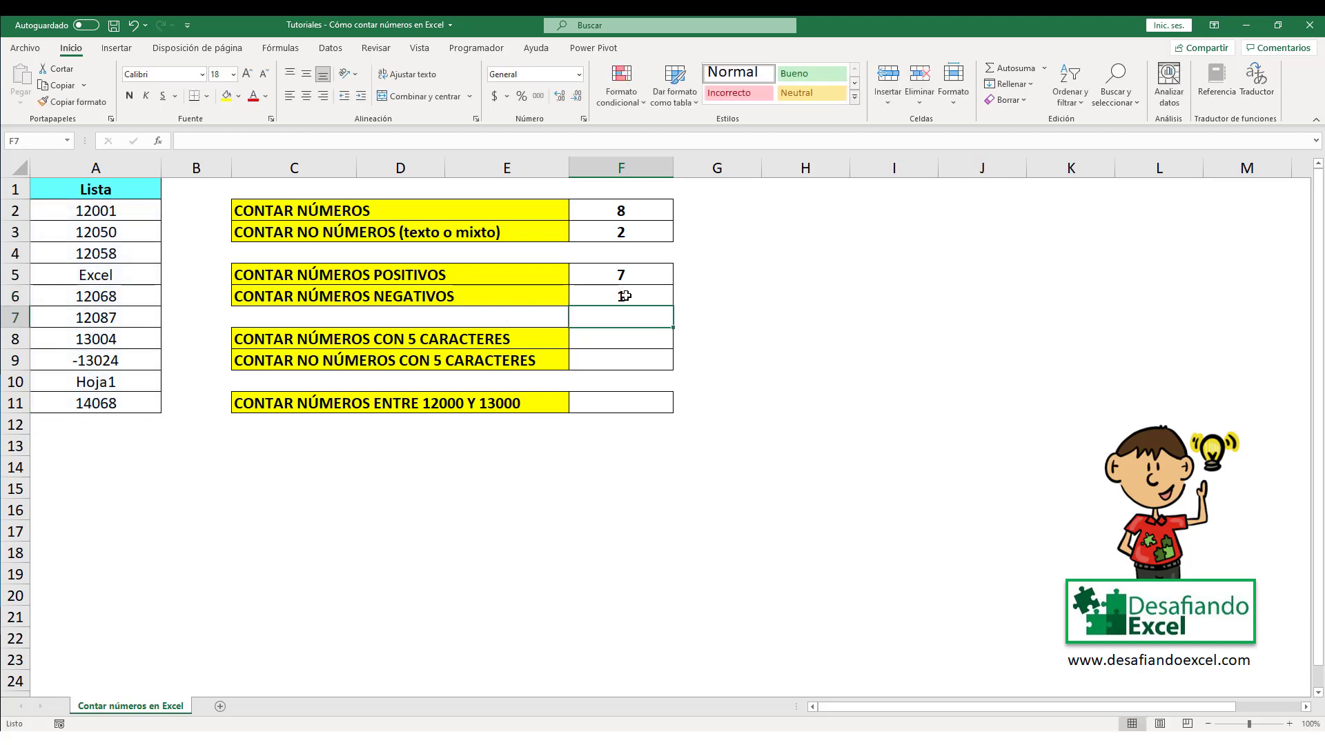
{"action": "left_click", "coordinate": [627, 296]}
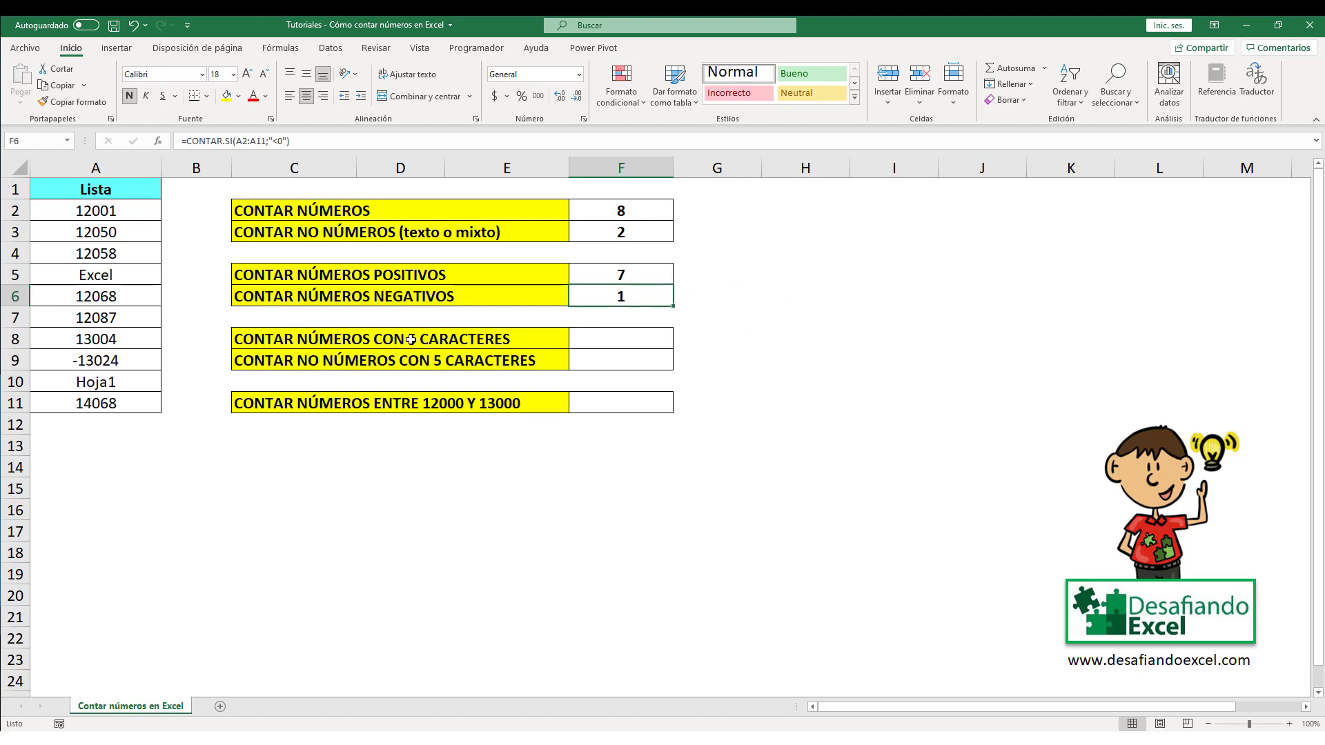
Enter =SUMAPRODUCTO(--(LARGO(A2:A11)=5))-(CONTARA(A2:A11)-CONTAR(A2:A11)) in F8, returning 7.
{"action": "left_click", "coordinate": [408, 339]}
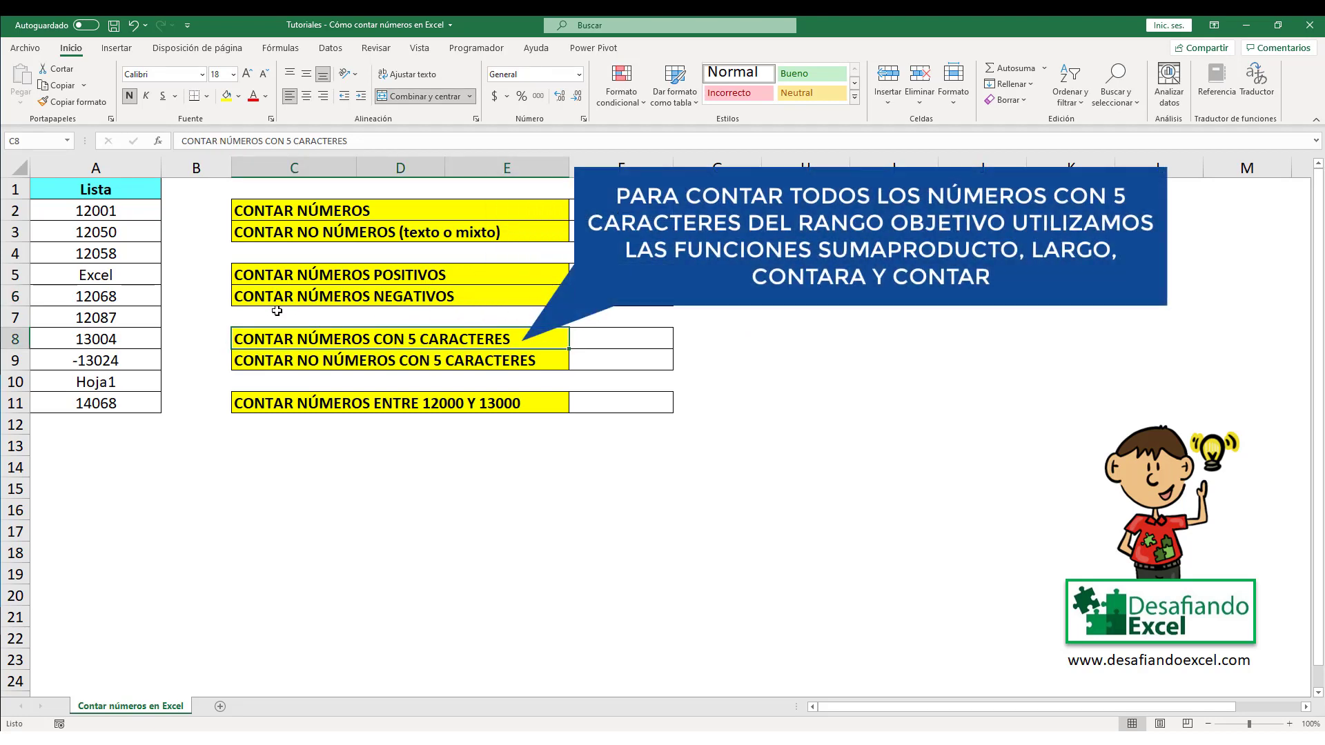
{"action": "left_click", "coordinate": [606, 334]}
{"action": "type", "text": "=S"}
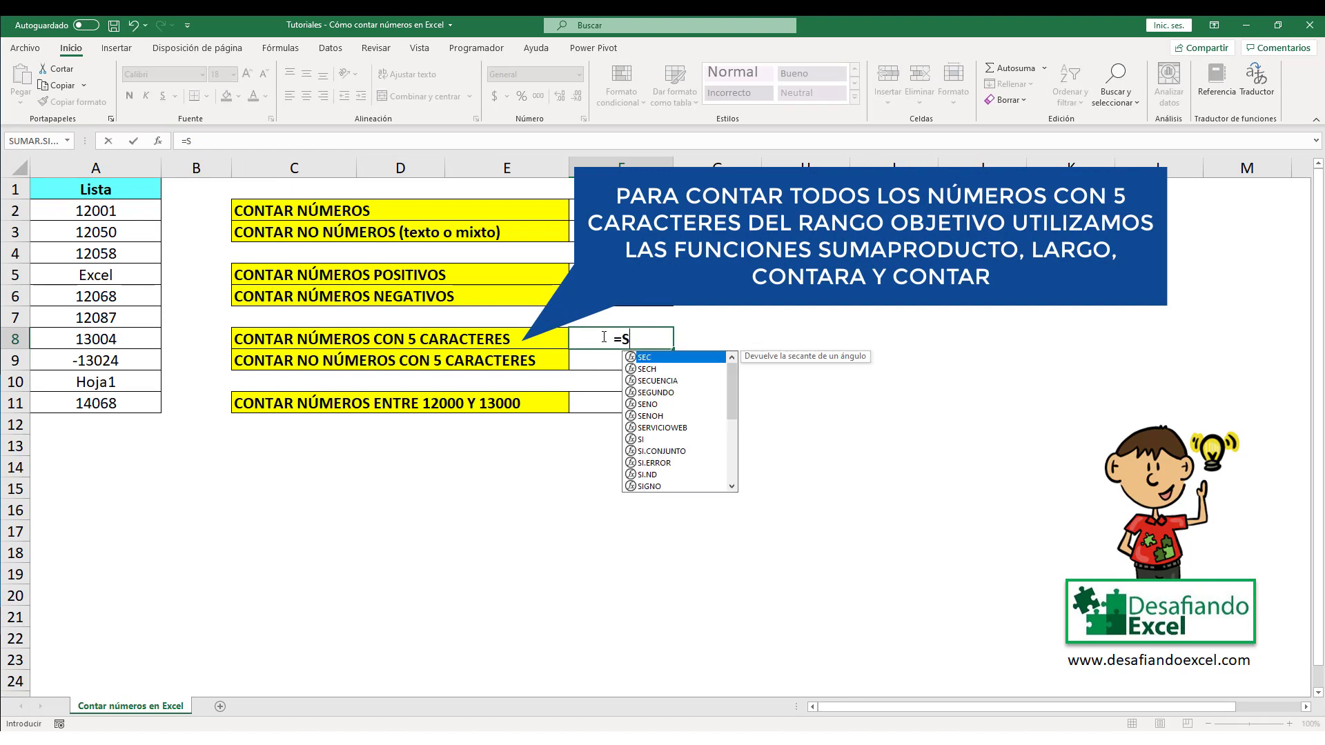
{"action": "type", "text": "UMAPRODUCTO"}
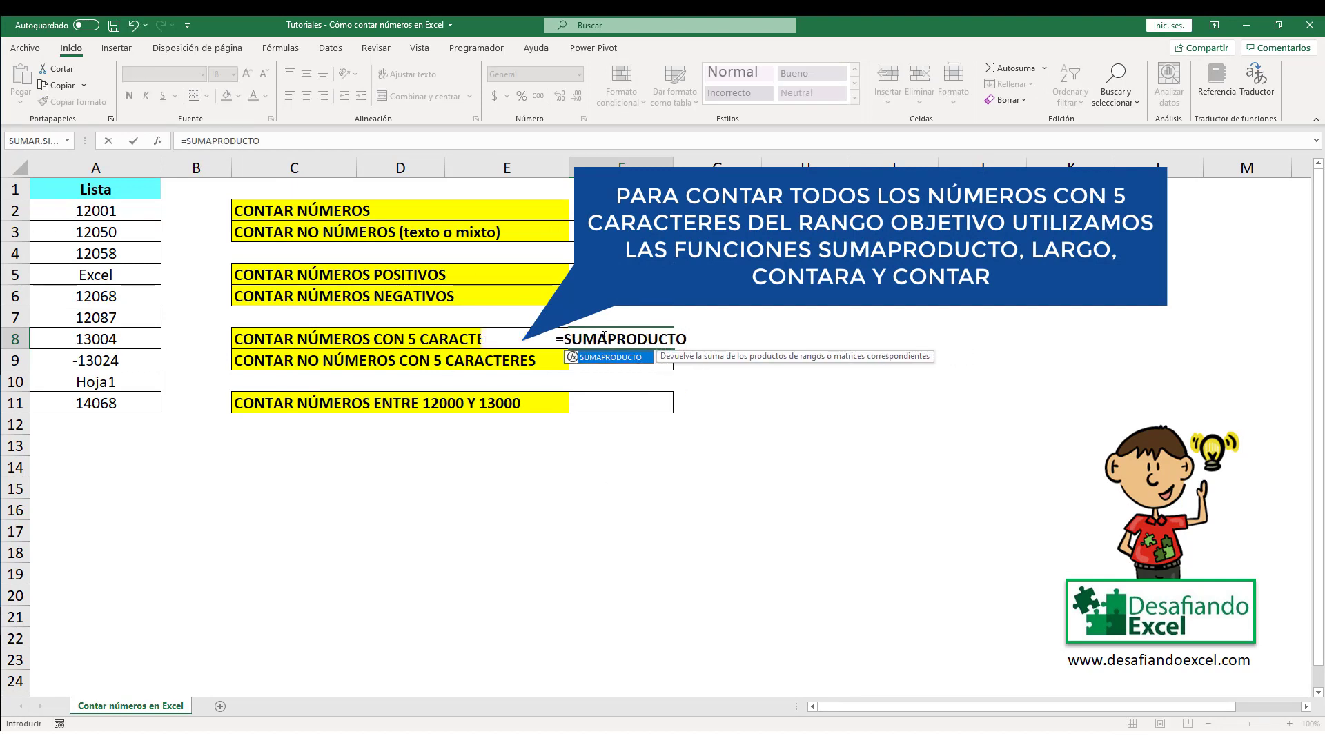
{"action": "type", "text": "(-"}
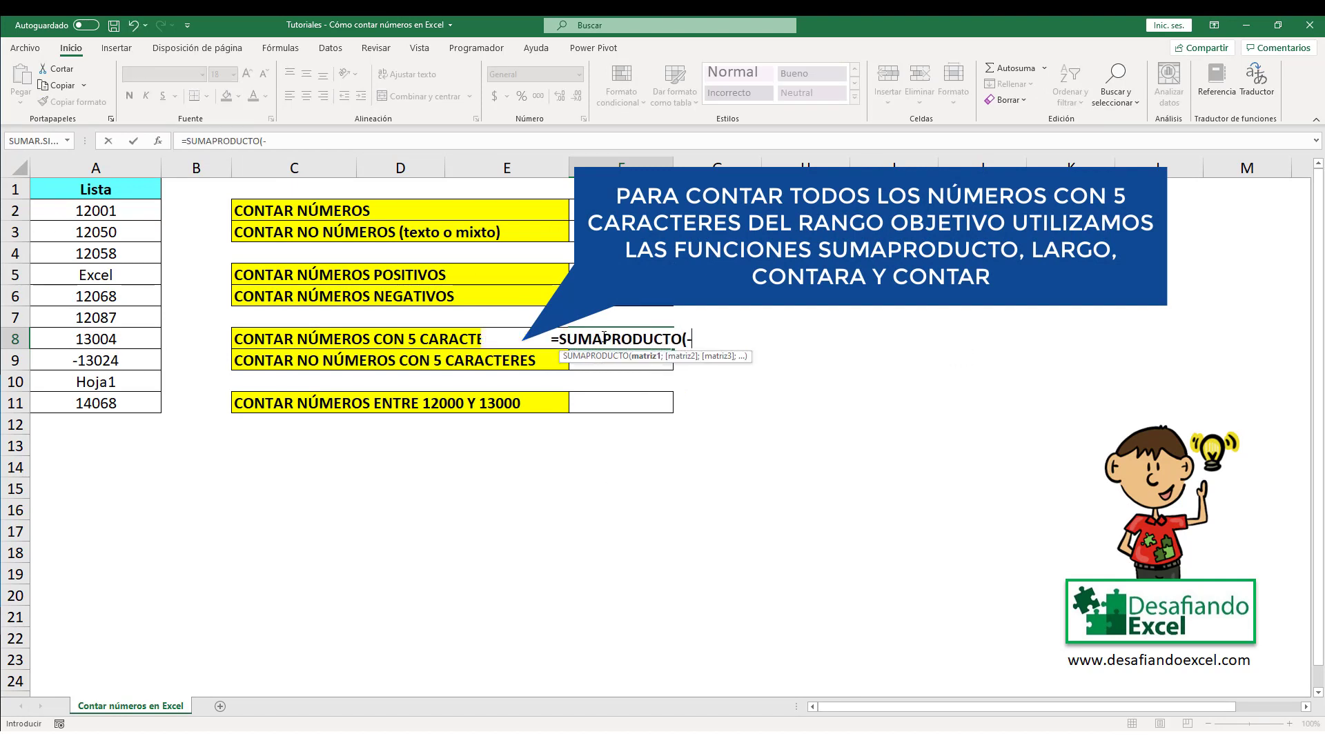
{"action": "type", "text": "-(LARGO"}
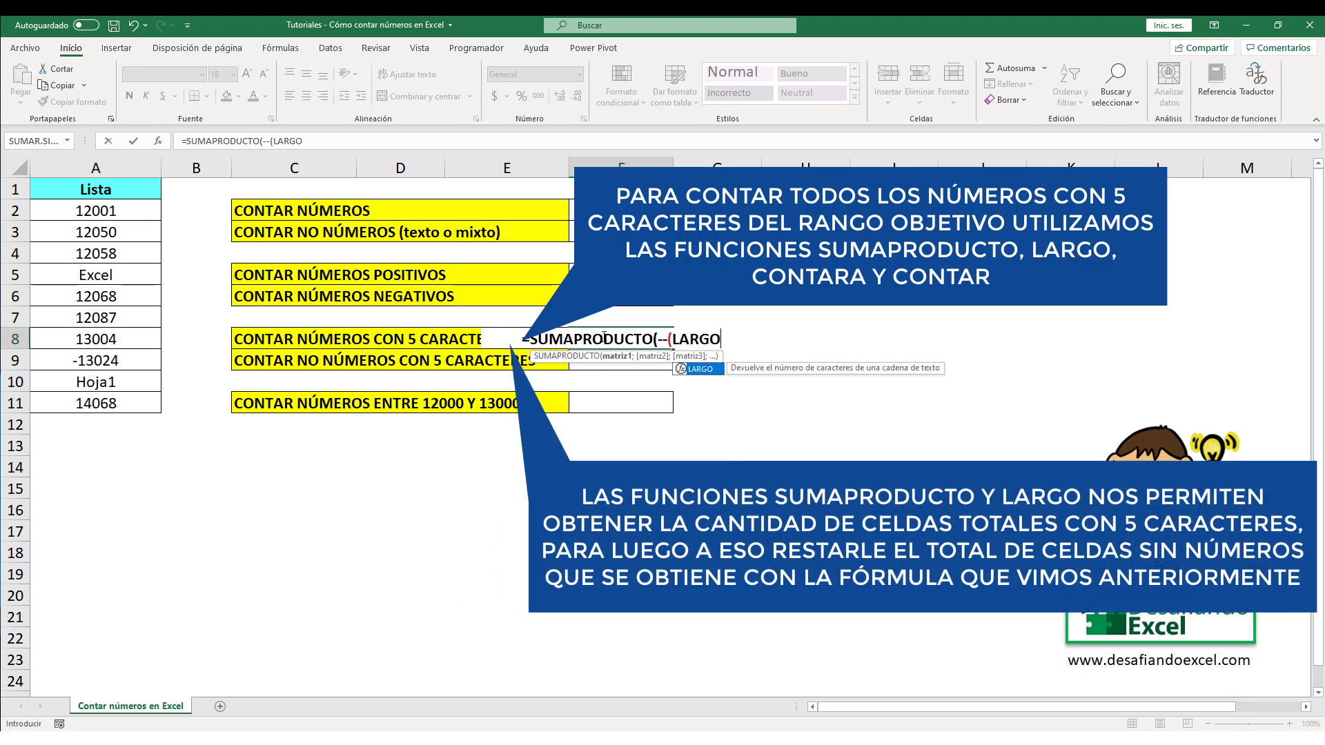
{"action": "type", "text": "("}
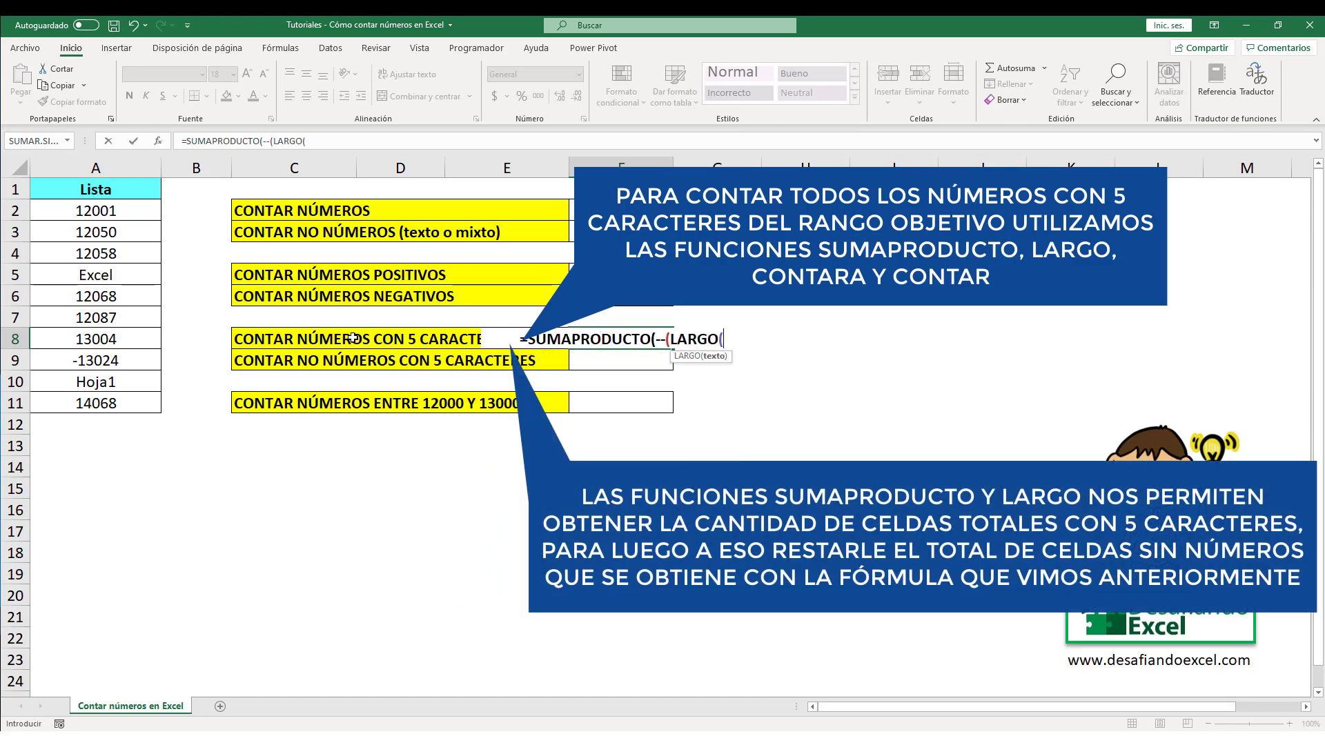
{"action": "left_click_drag", "start_coordinate": [132, 211], "coordinate": [122, 395]}
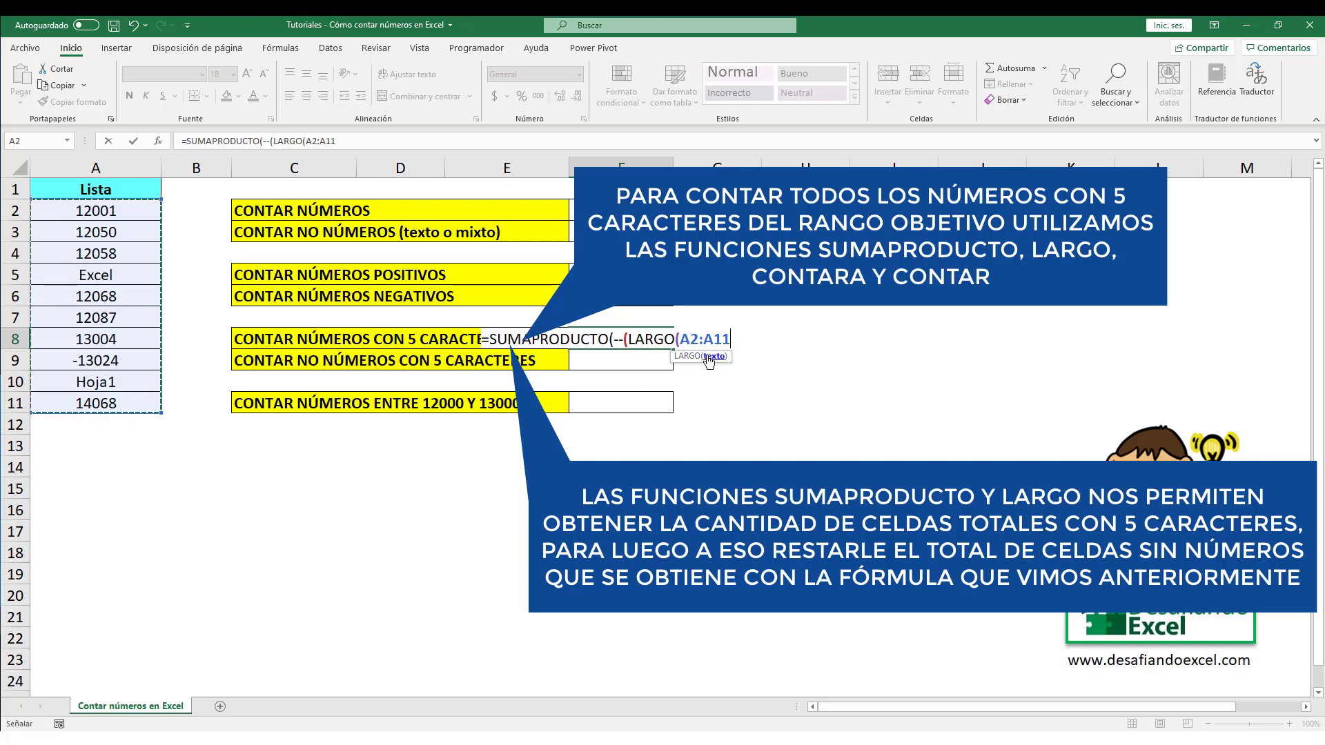
{"action": "type", "text": ")="}
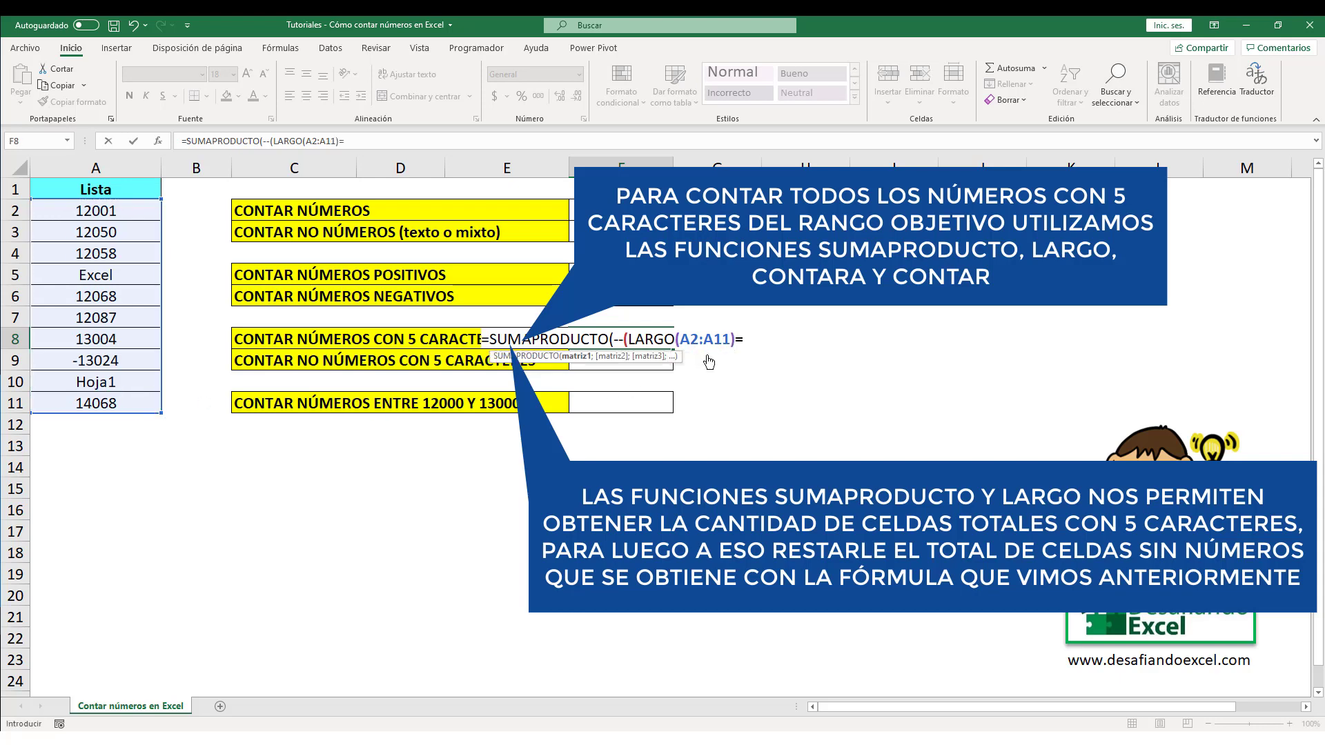
{"action": "type", "text": "5))-("}
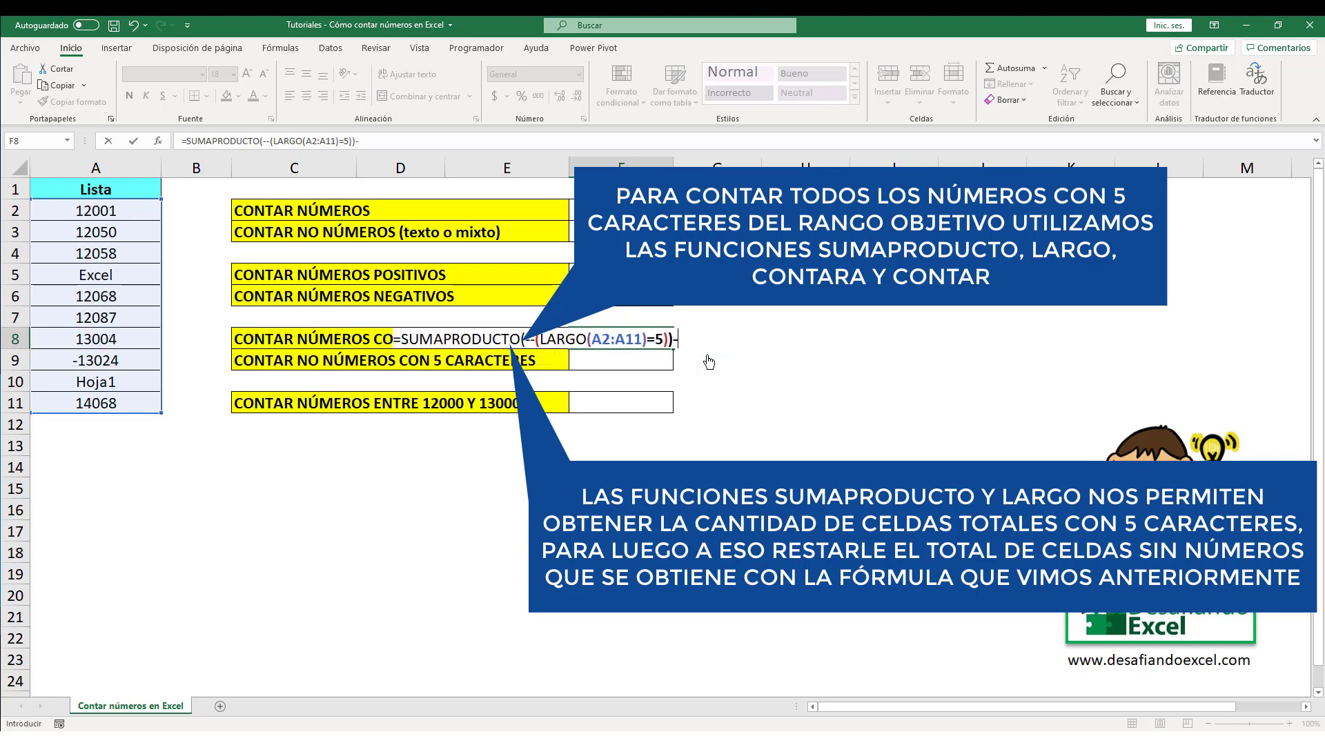
{"action": "type", "text": "CONT"}
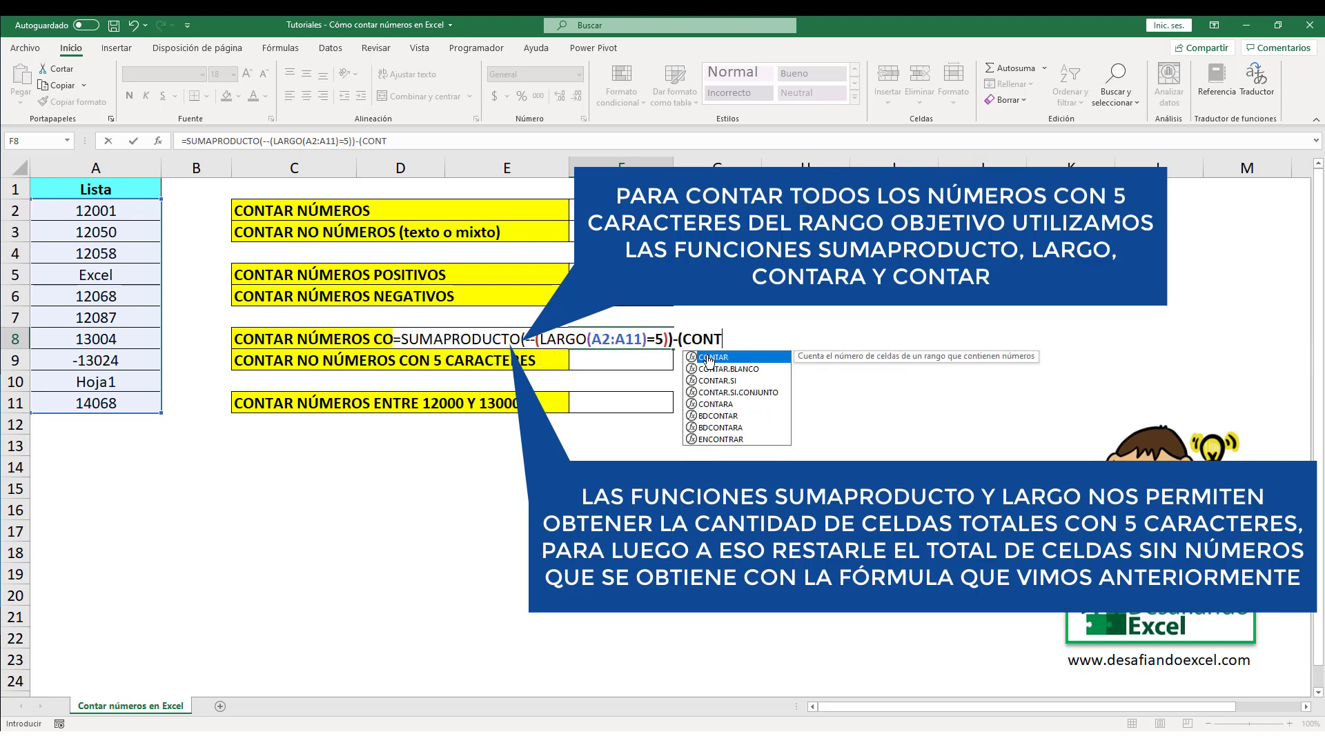
{"action": "type", "text": "ARA("}
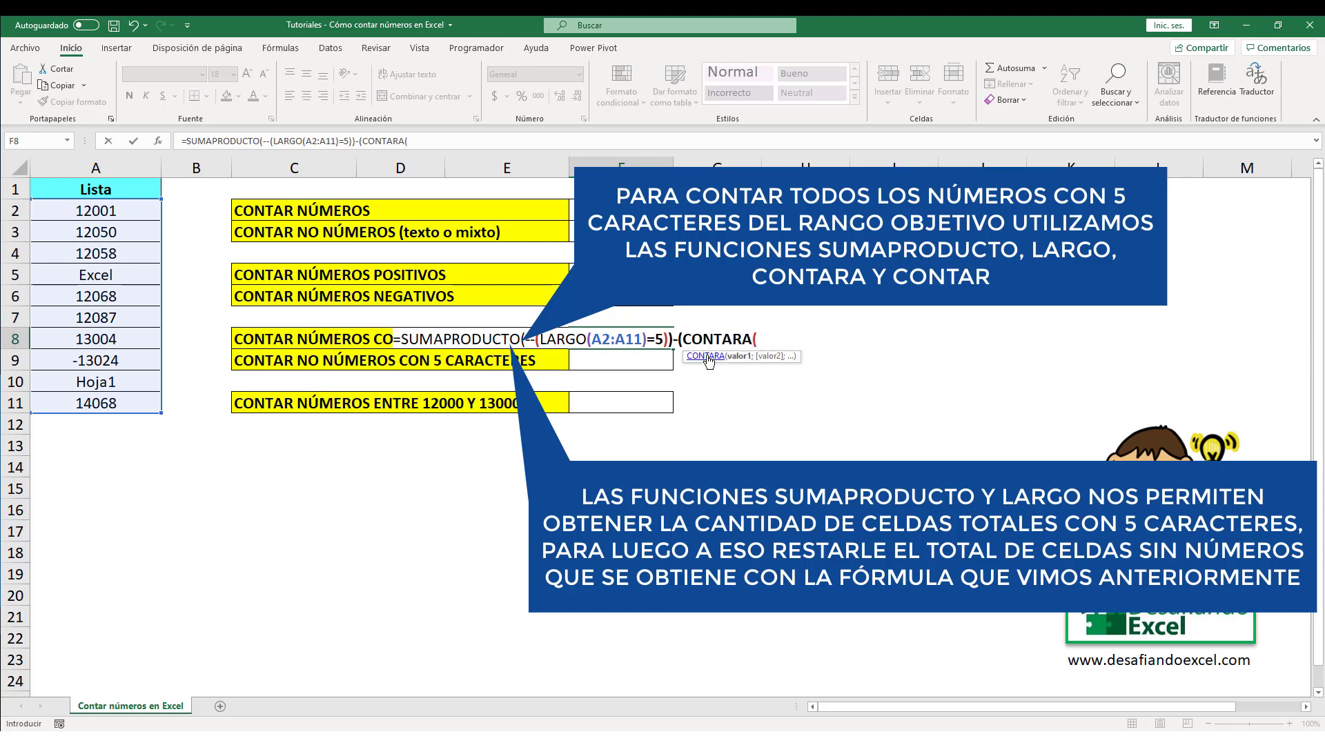
{"action": "left_click_drag", "start_coordinate": [118, 210], "coordinate": [124, 397]}
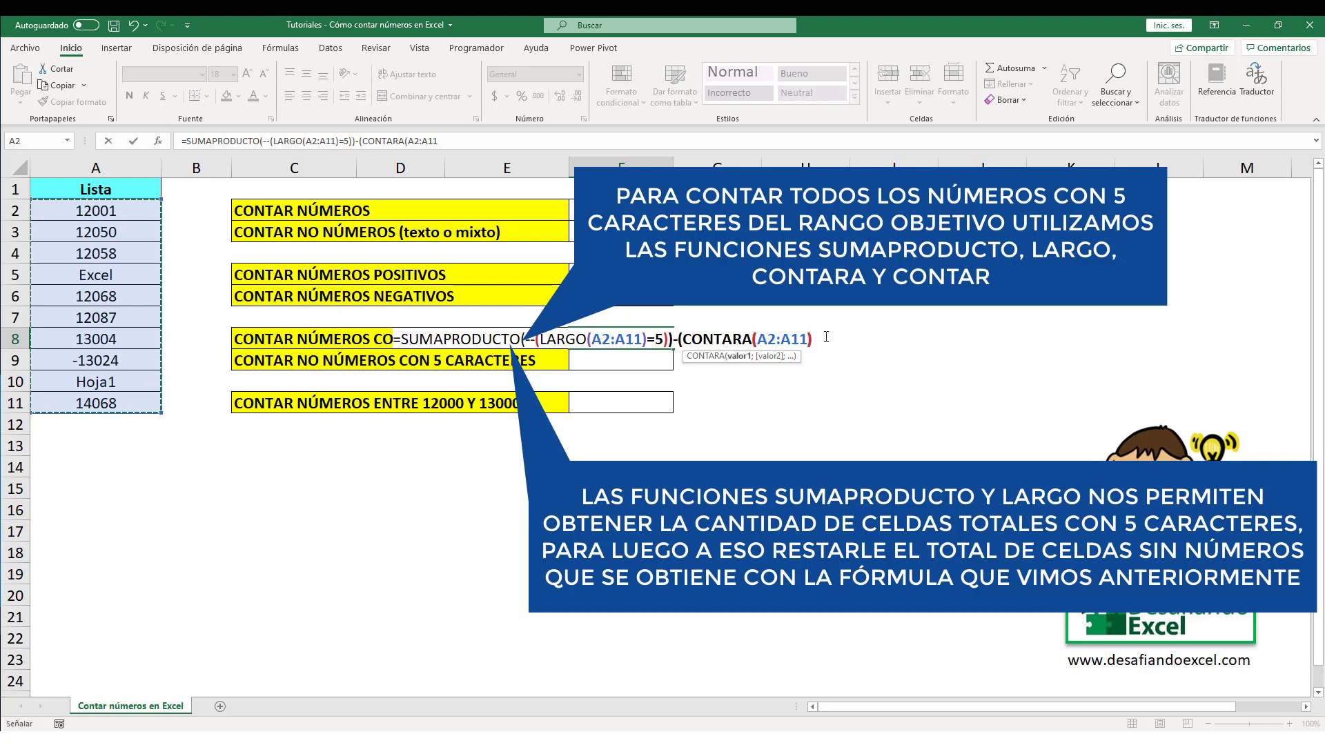
{"action": "type", "text": ")-C"}
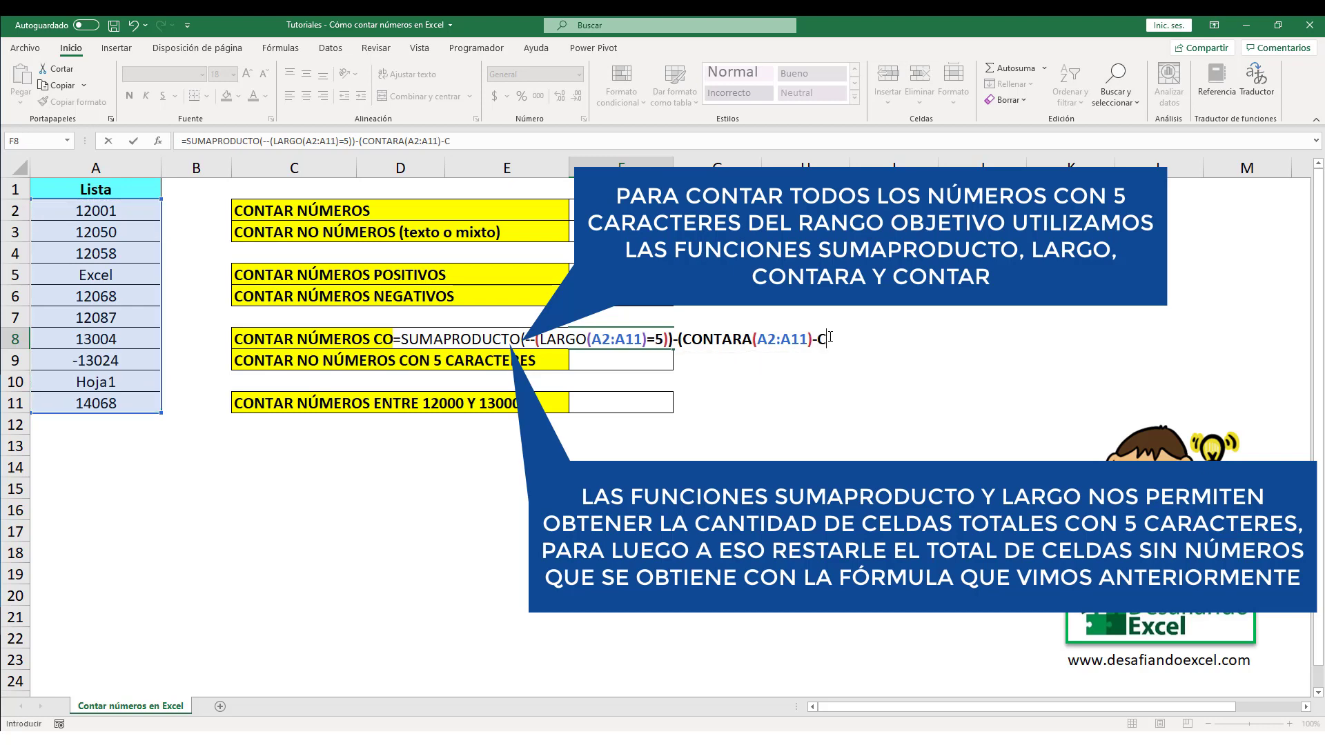
{"action": "type", "text": "ONTAR("}
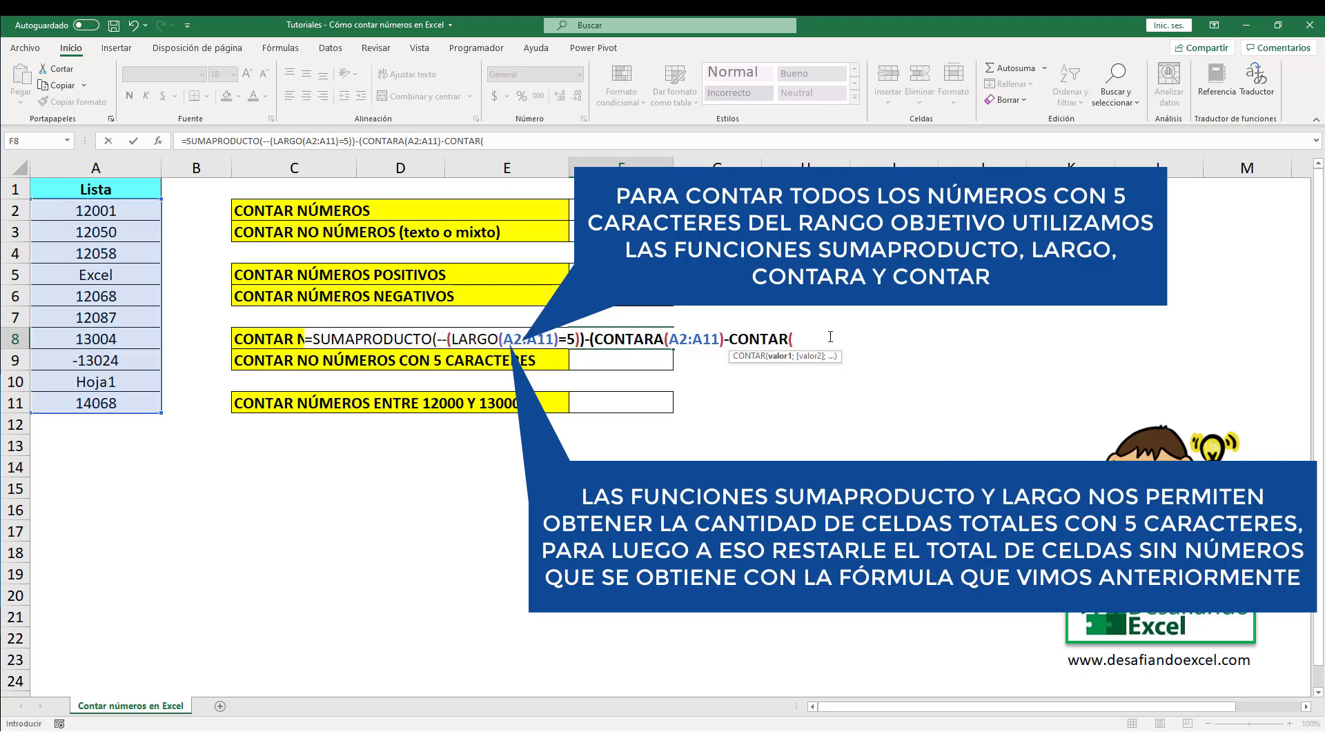
{"action": "left_click_drag", "start_coordinate": [142, 211], "coordinate": [147, 399]}
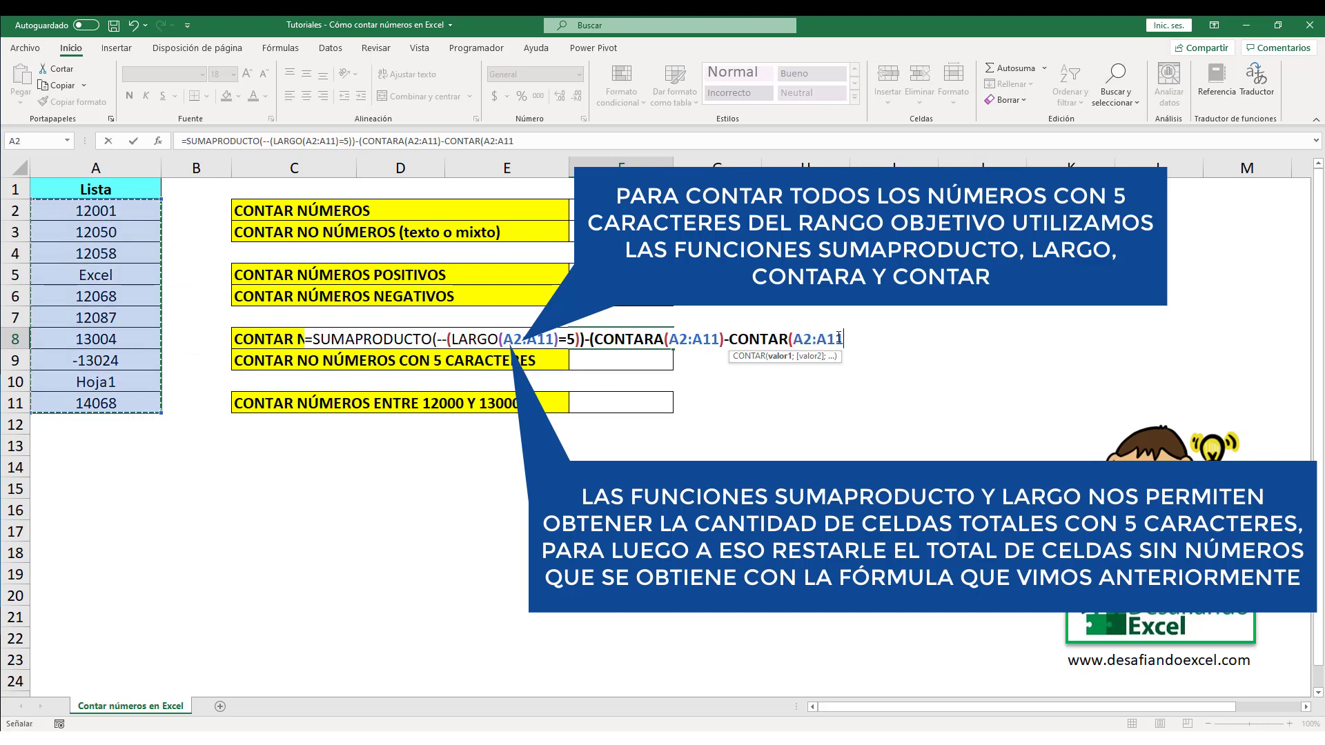
{"action": "type", "text": "))"}
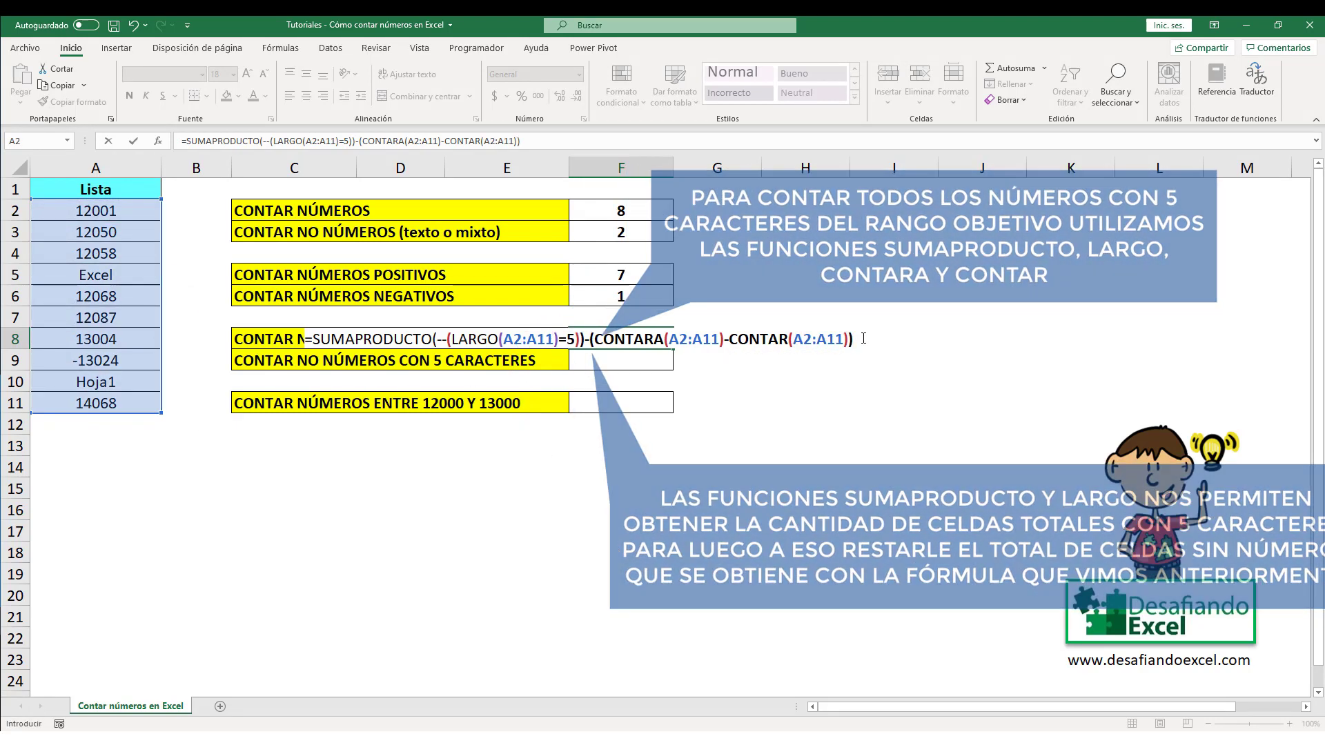
{"action": "key", "text": "Return"}
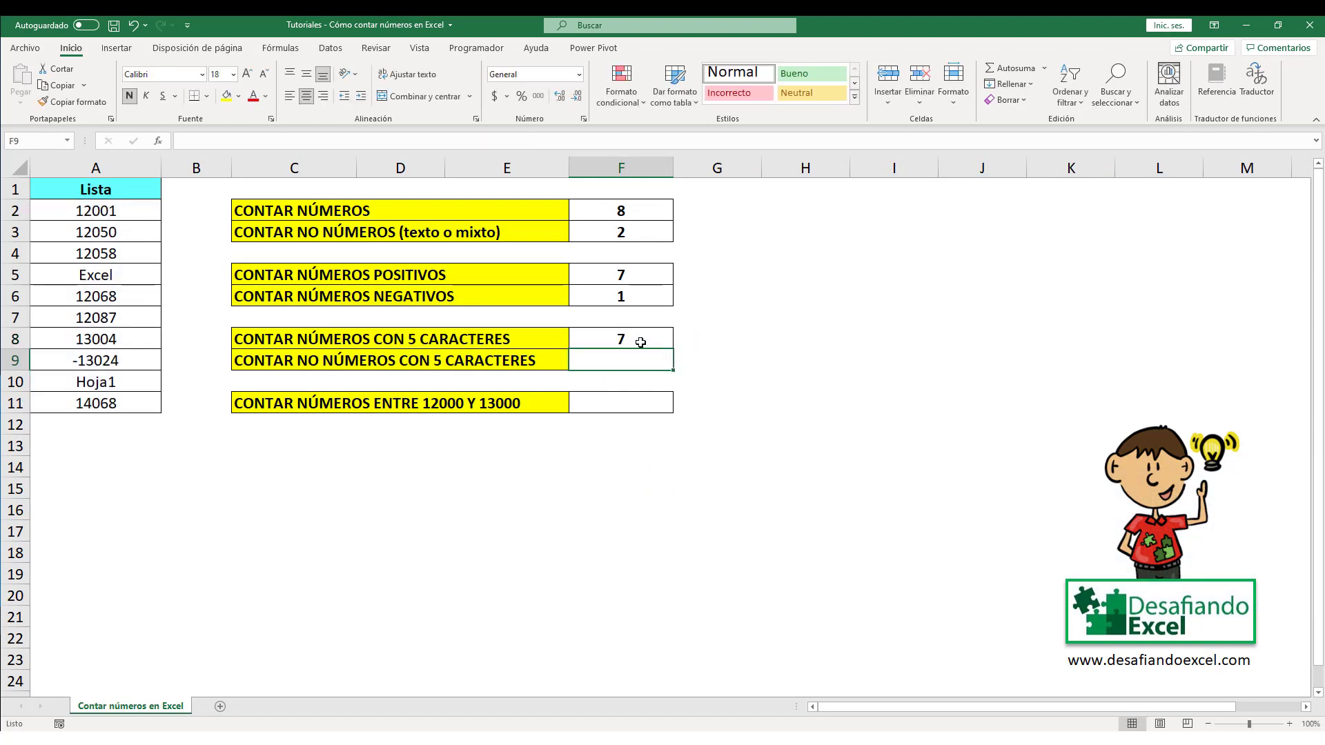
{"action": "left_click", "coordinate": [639, 340]}
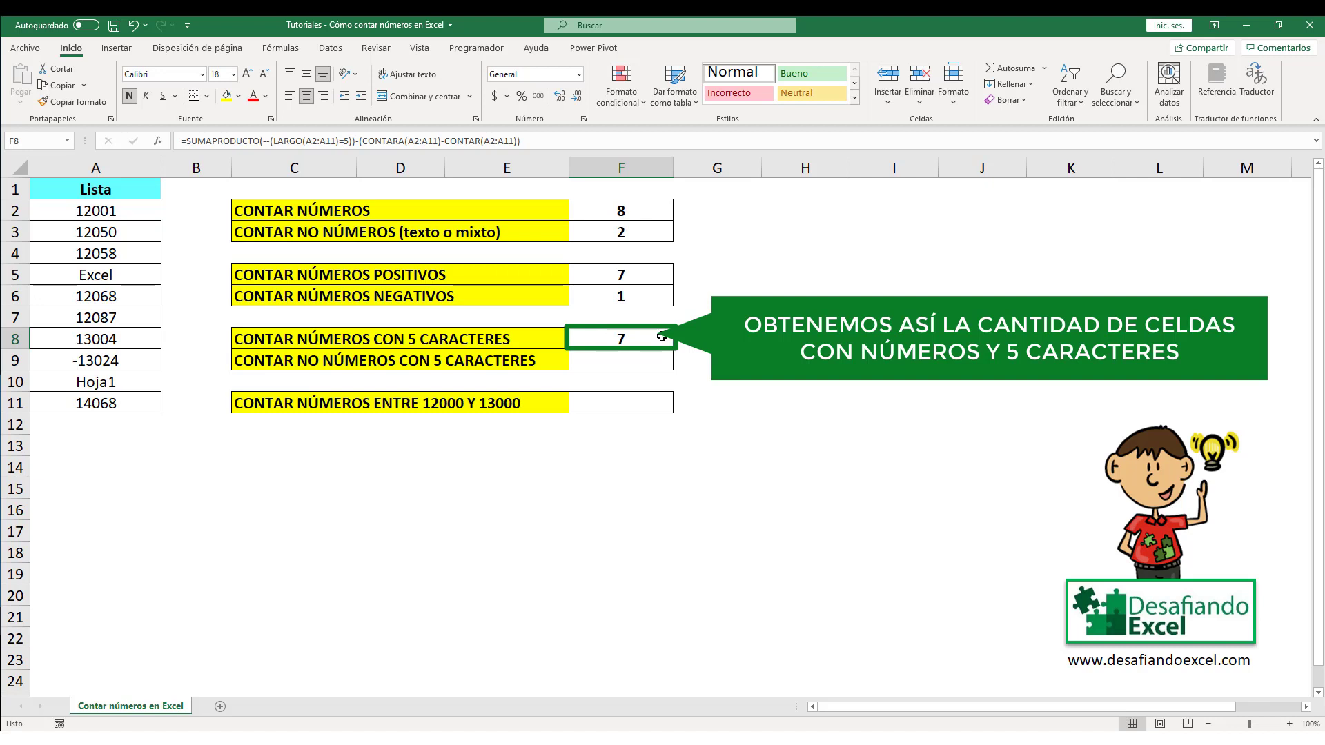
{"action": "left_click", "coordinate": [449, 358]}
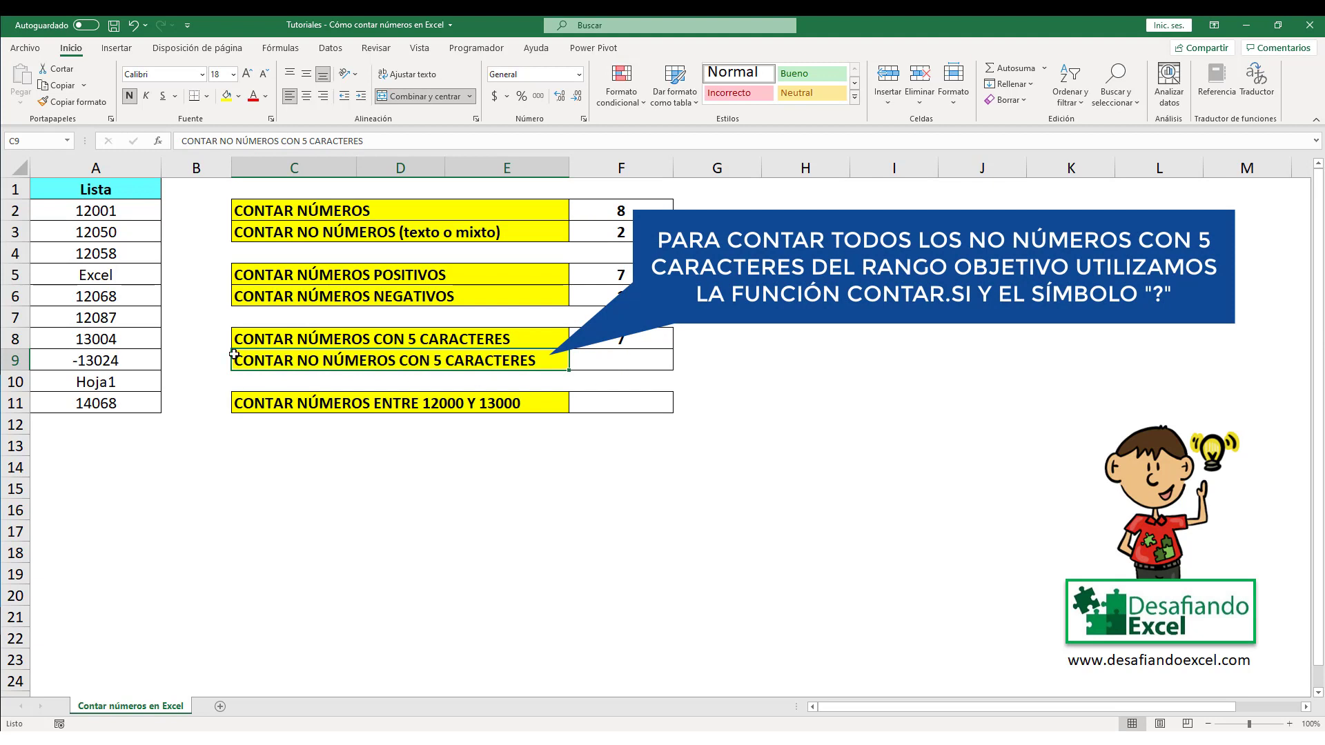
Enter =CONTAR.SI(A2:A11;"?????") in F9 to count five-character non-numbers, returning 2.
{"action": "double_click", "coordinate": [612, 363]}
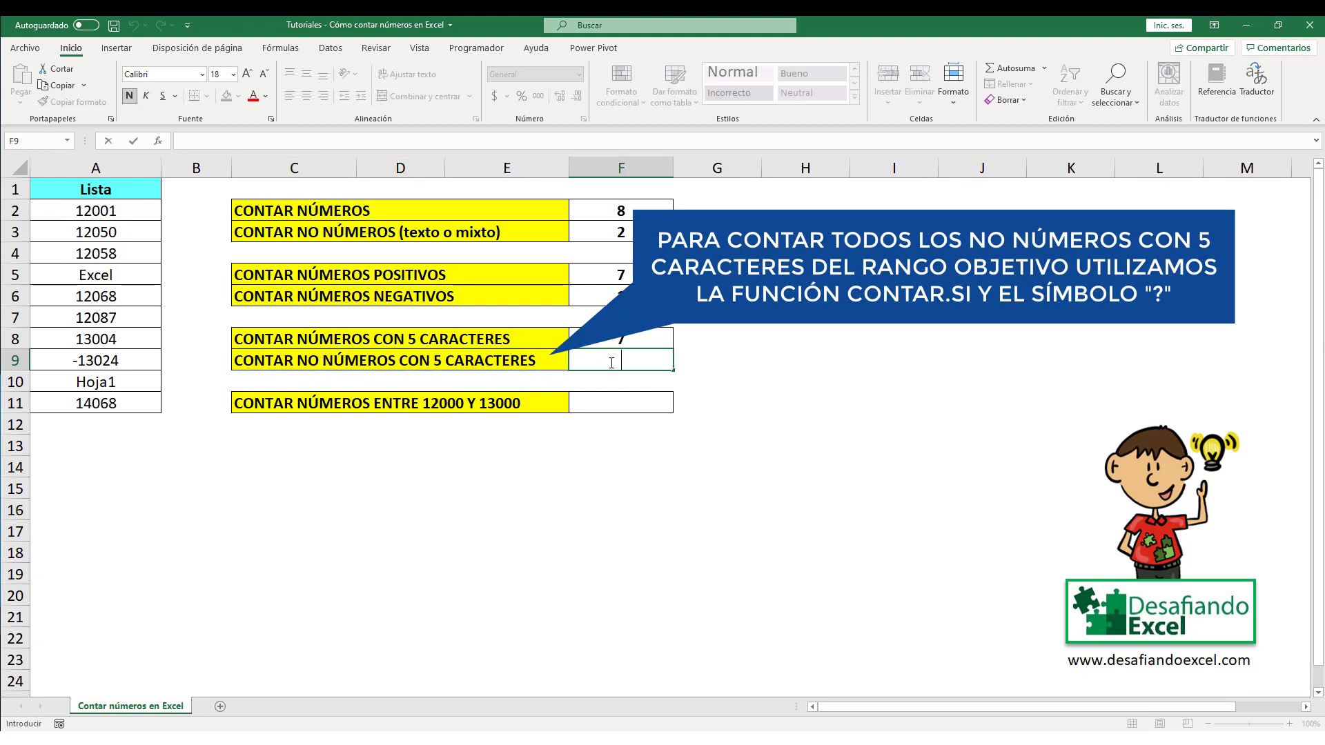
{"action": "type", "text": "=CONT"}
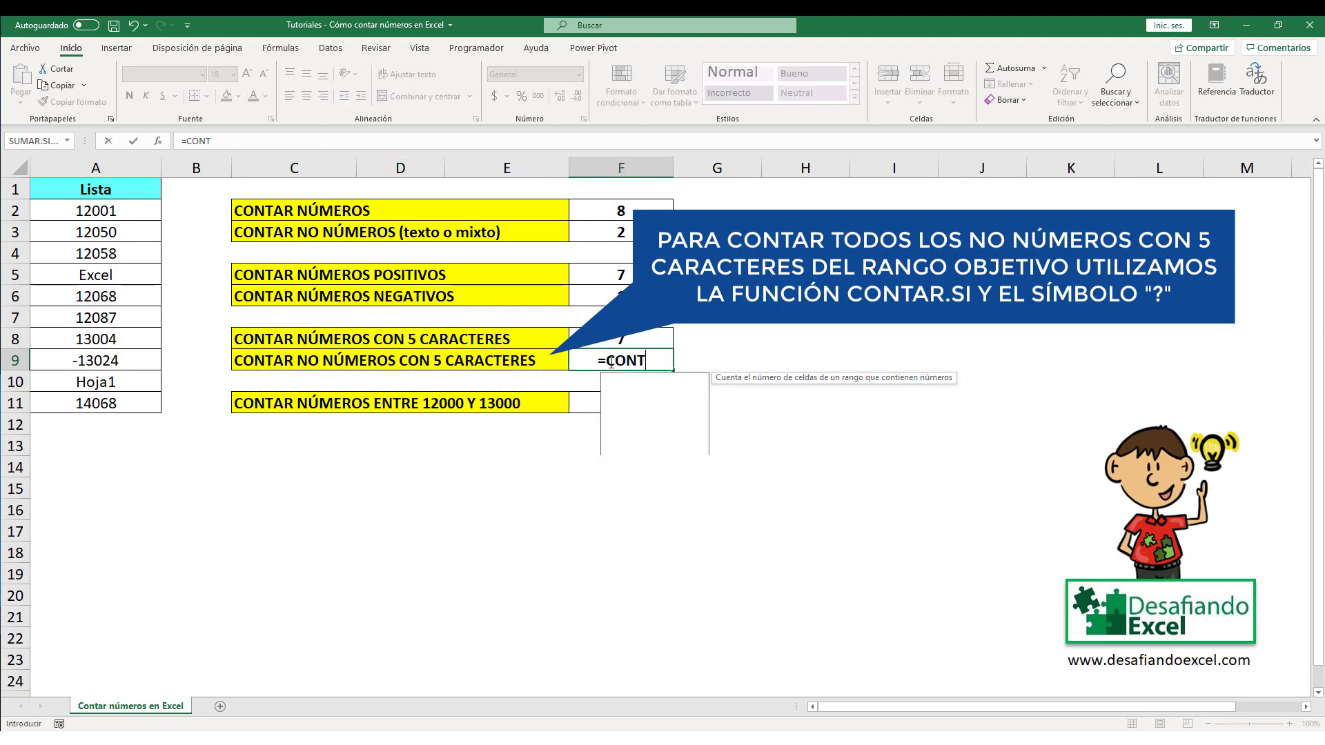
{"action": "type", "text": "AR.SI("}
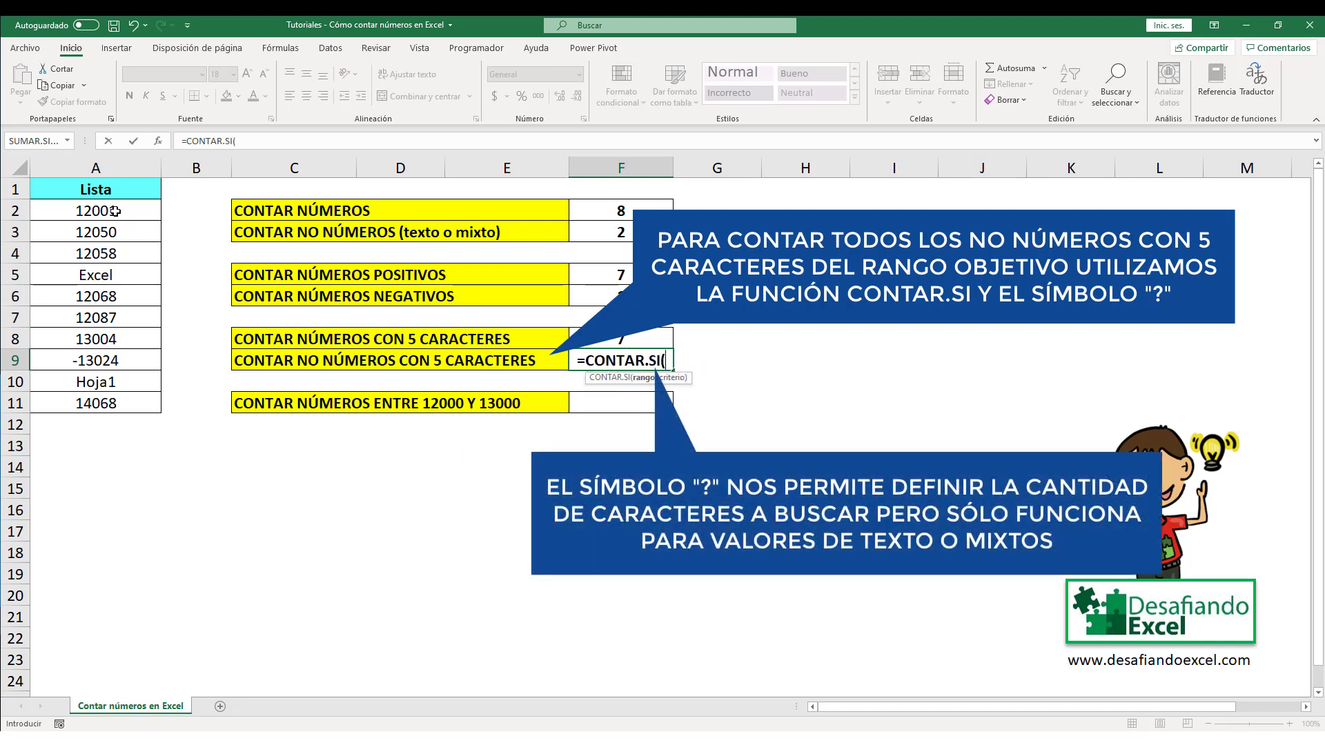
{"action": "left_click_drag", "start_coordinate": [116, 210], "coordinate": [121, 405]}
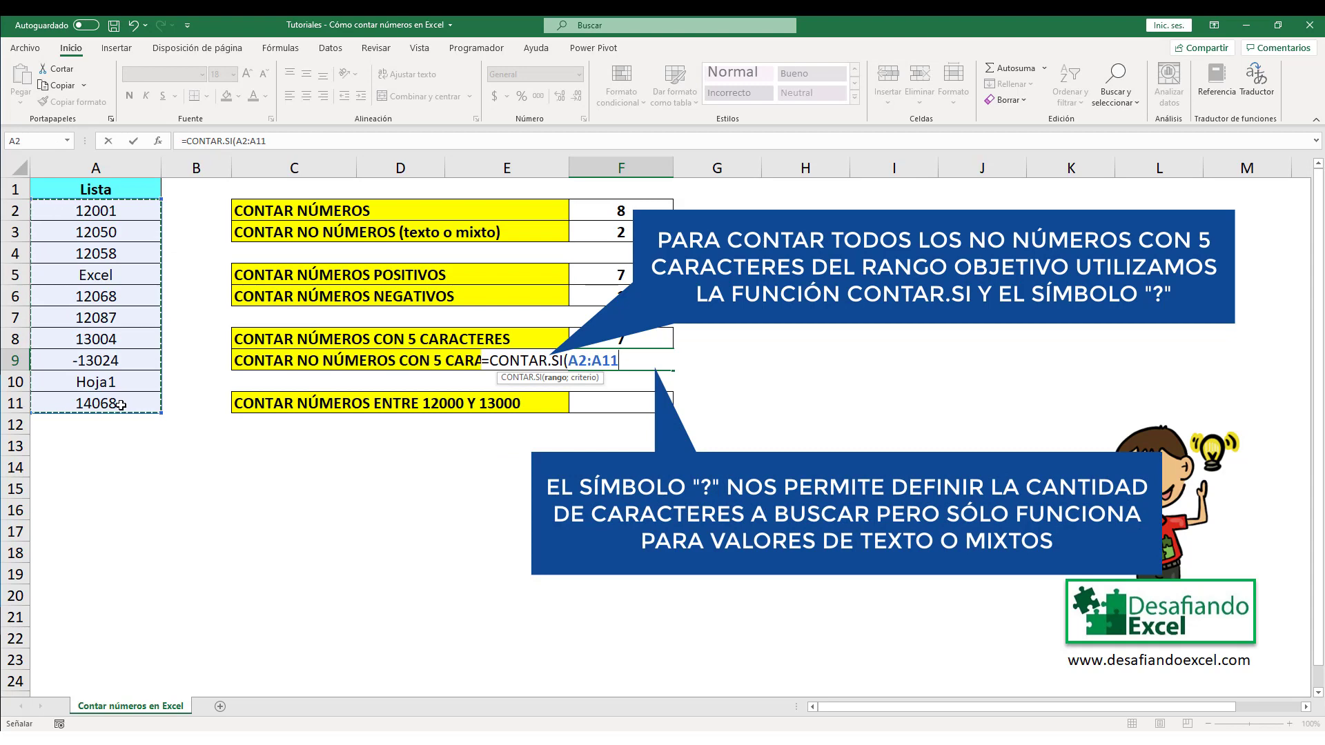
{"action": "type", "text": ";"}
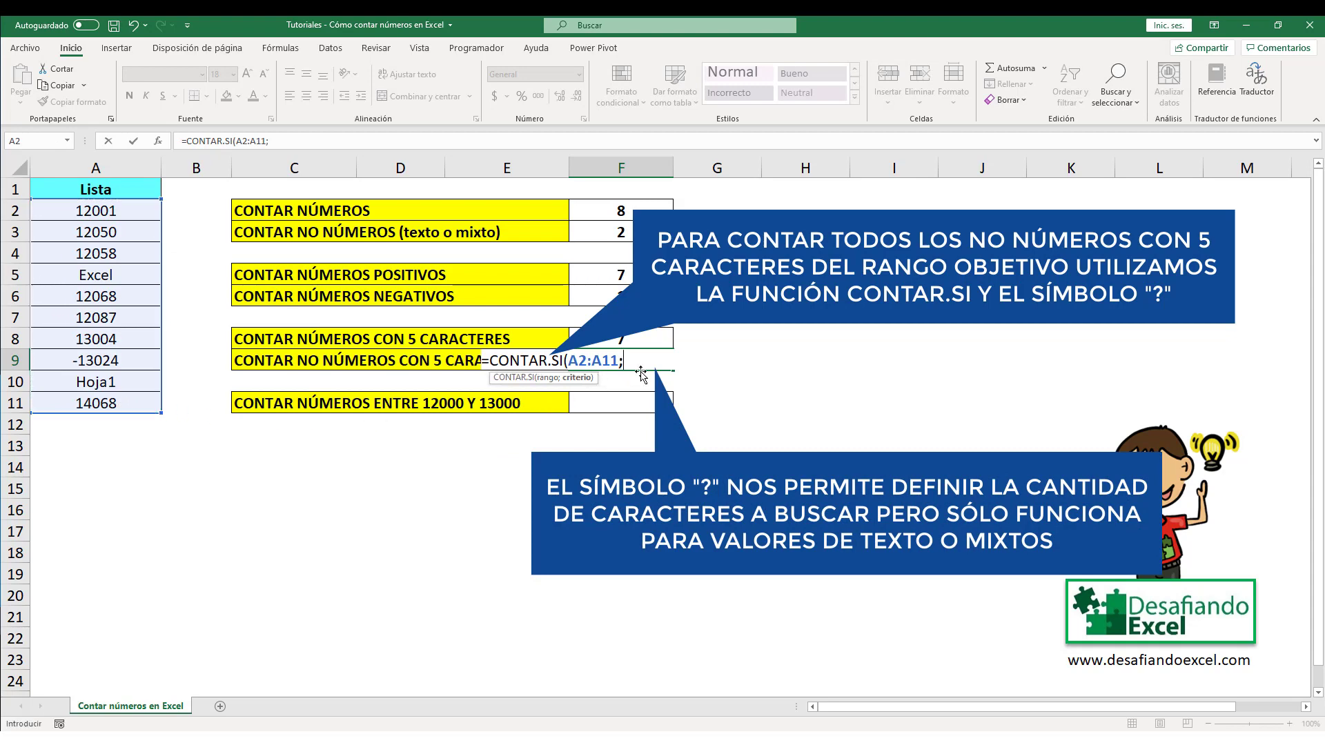
{"action": "type", "text": "\"??"}
{"action": "type", "text": "???\""}
{"action": "type", "text": ")"}
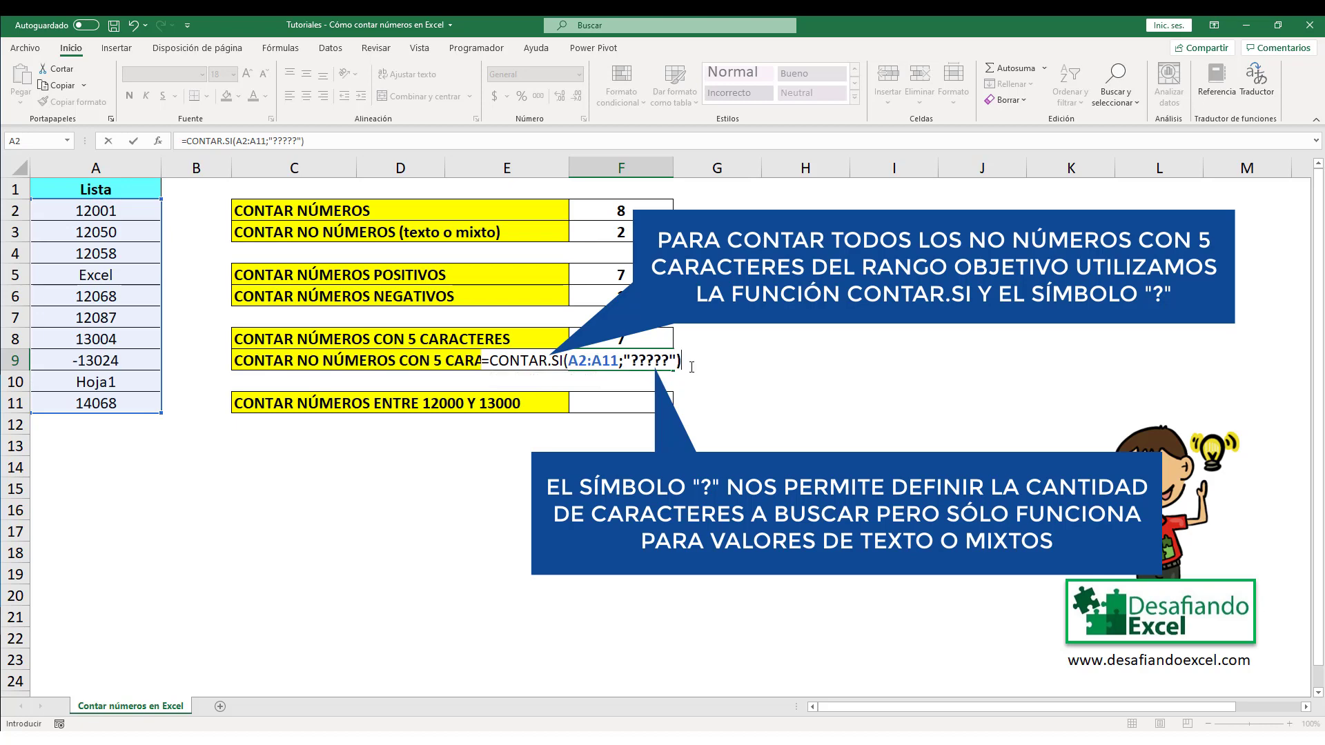
{"action": "key", "text": "Return"}
{"action": "left_click", "coordinate": [659, 357]}
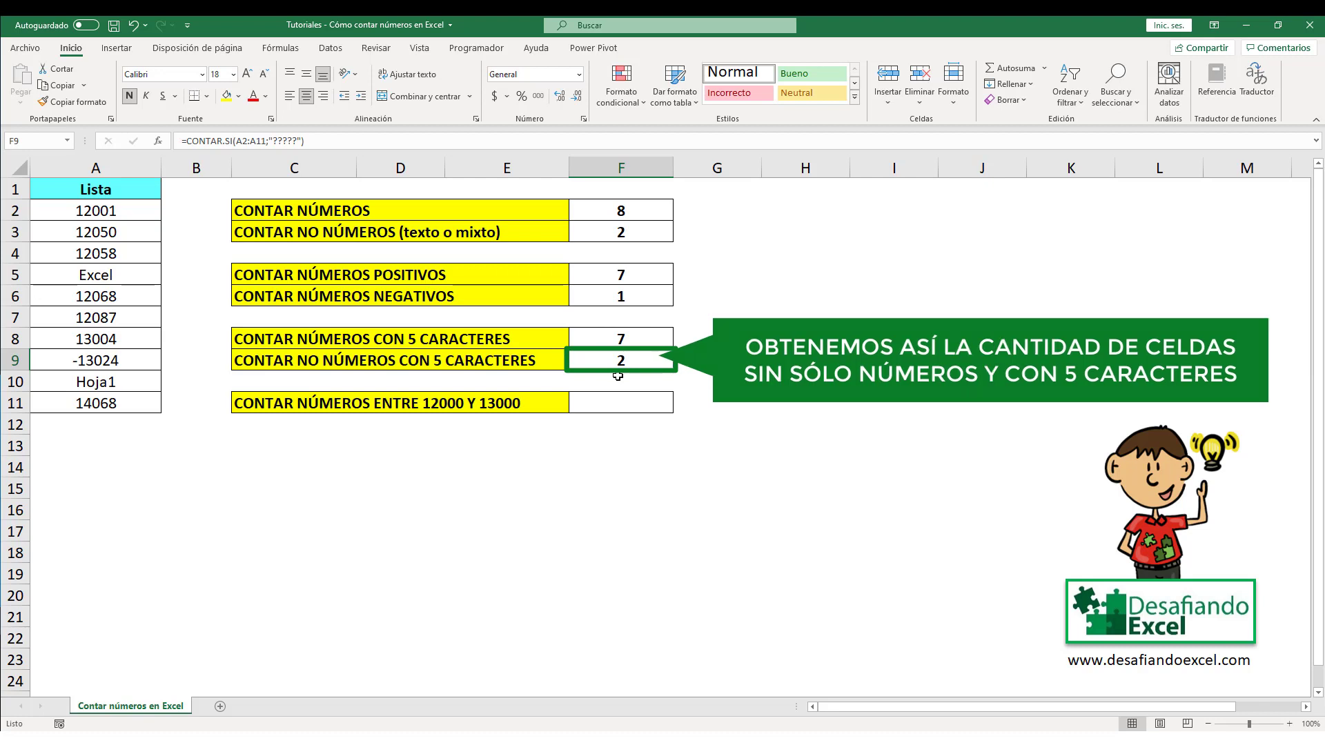
Enter =CONTAR.SI.CONJUNTO(A2:A11;">=12000";A2:A11;"<=13000") in F11, returning 5.
{"action": "left_click", "coordinate": [323, 404]}
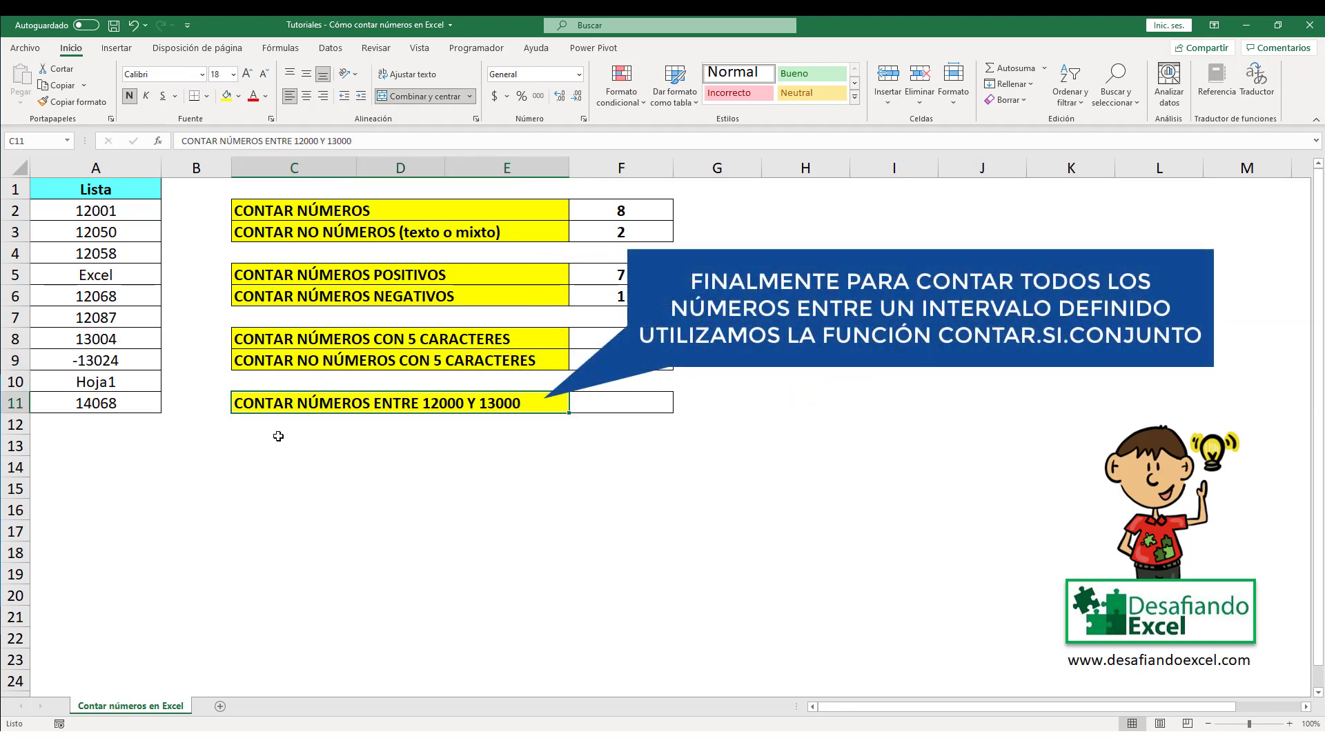
{"action": "left_click", "coordinate": [626, 404]}
{"action": "type", "text": "="}
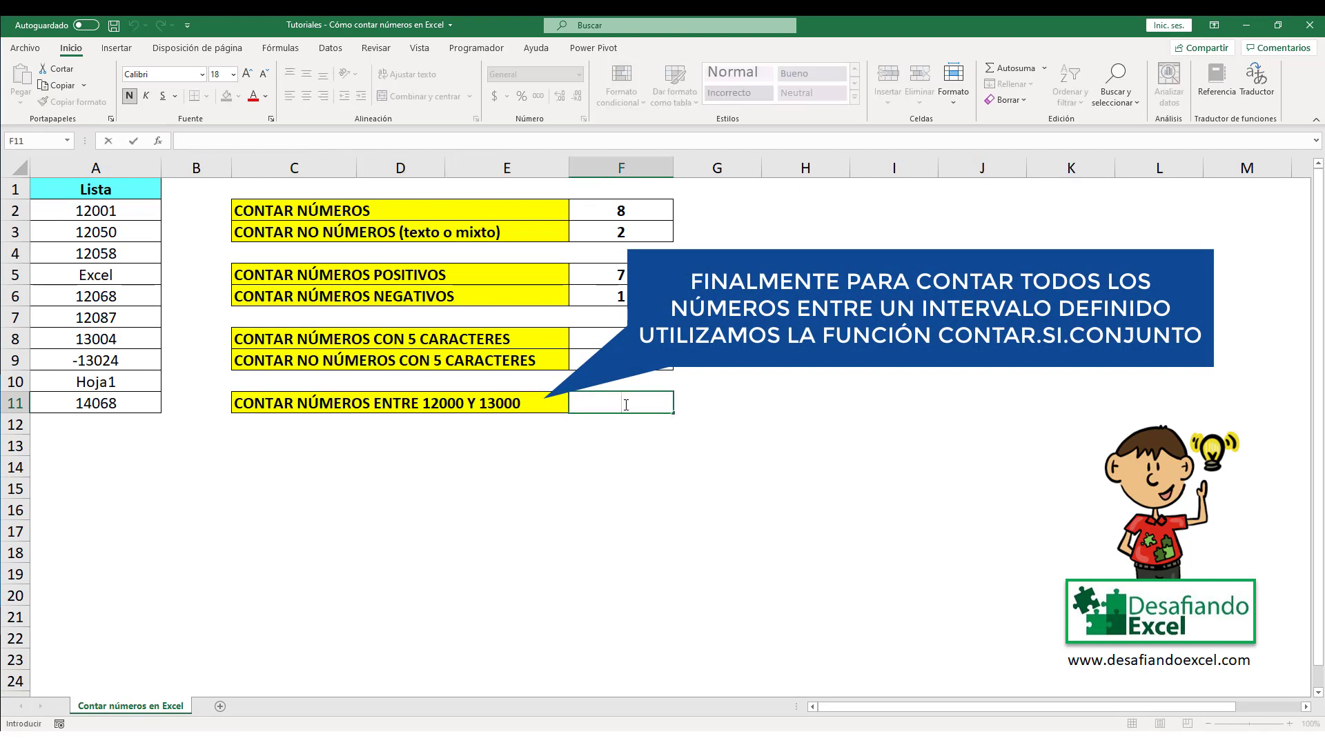
{"action": "type", "text": "CONTAR.SI"}
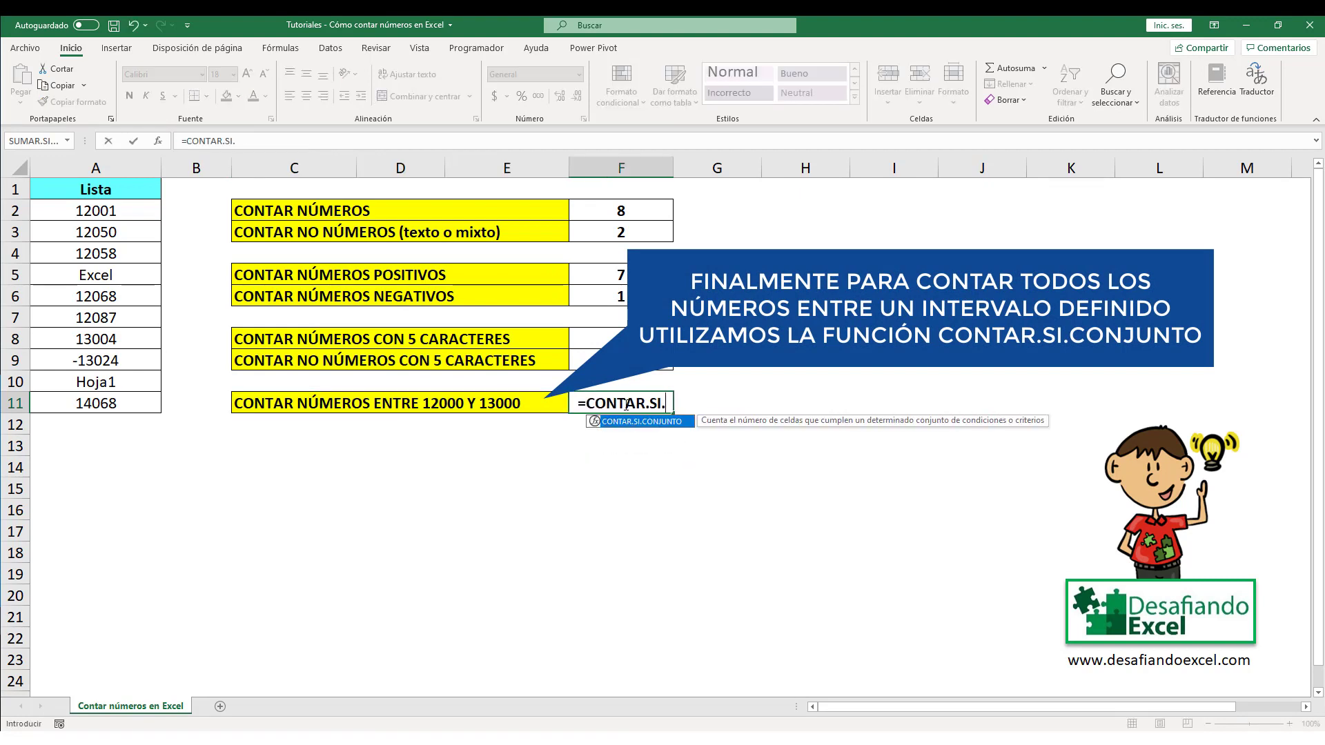
{"action": "type", "text": ".CONJUNTO"}
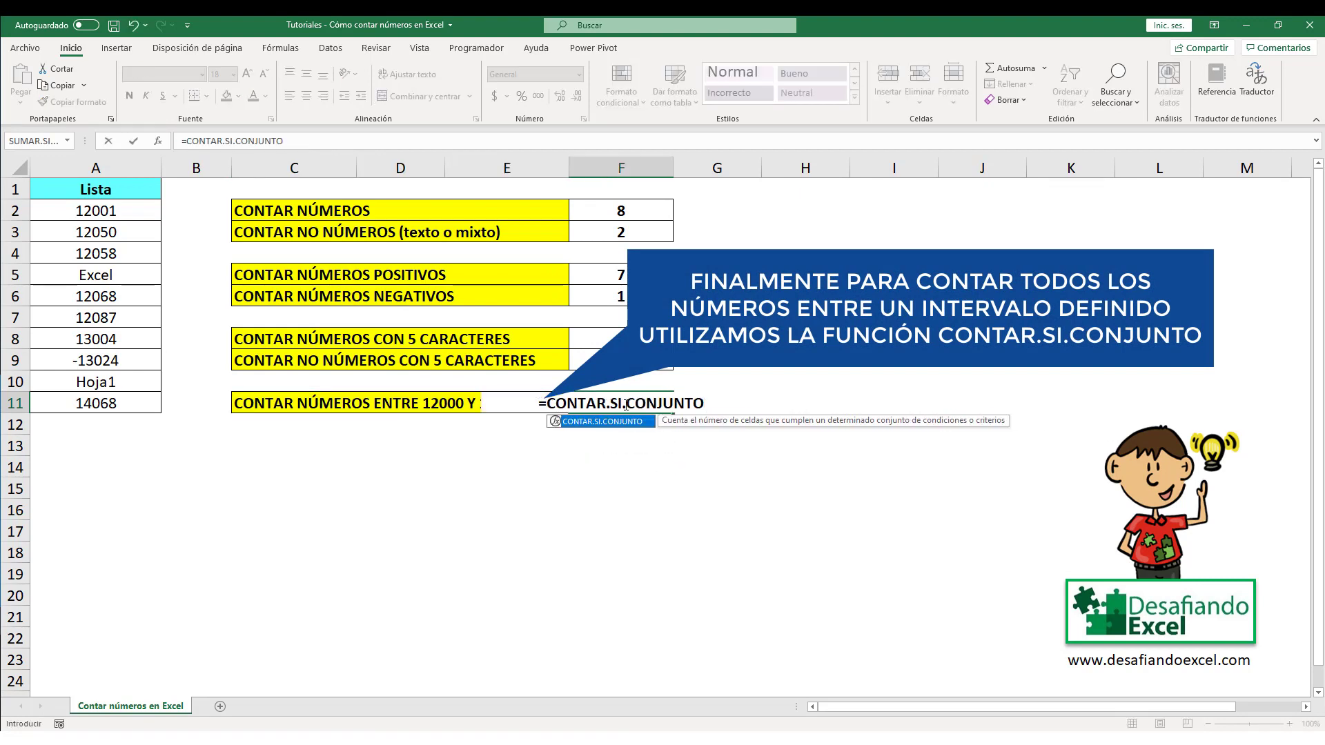
{"action": "type", "text": "("}
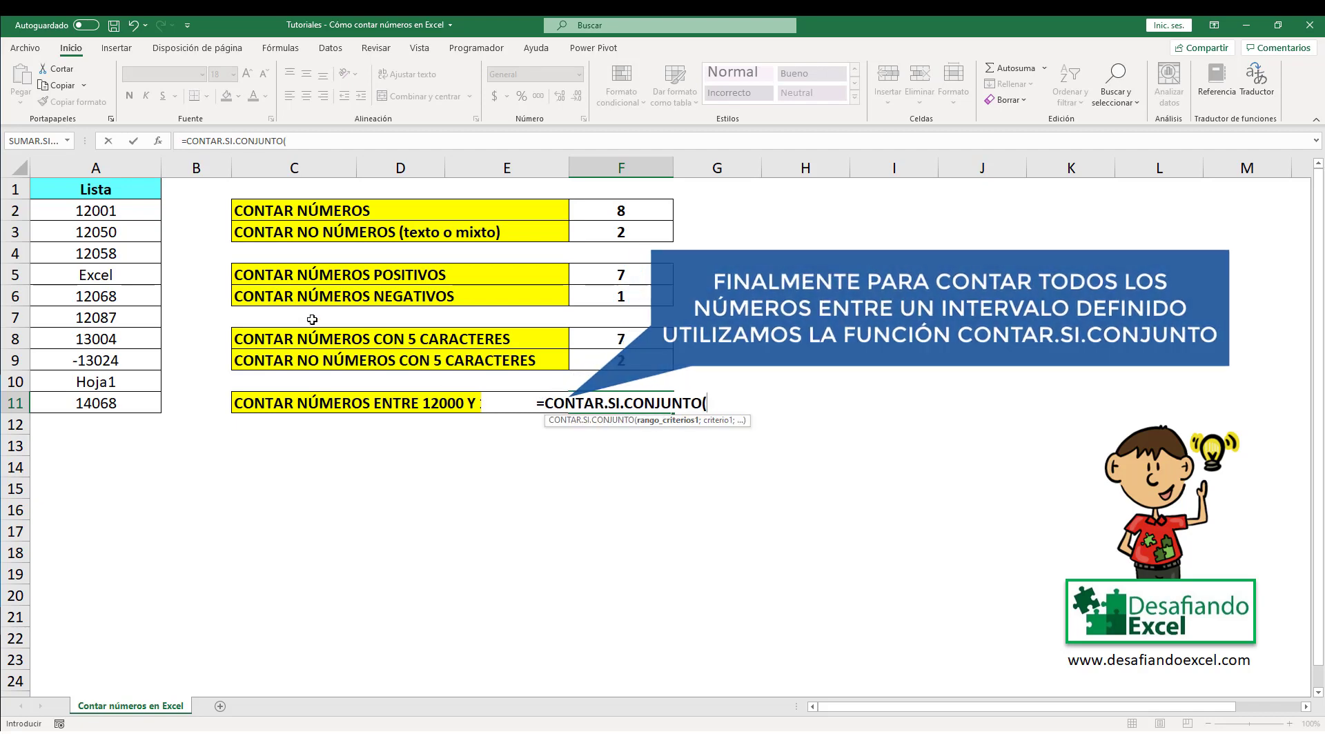
{"action": "left_click_drag", "start_coordinate": [143, 214], "coordinate": [140, 408]}
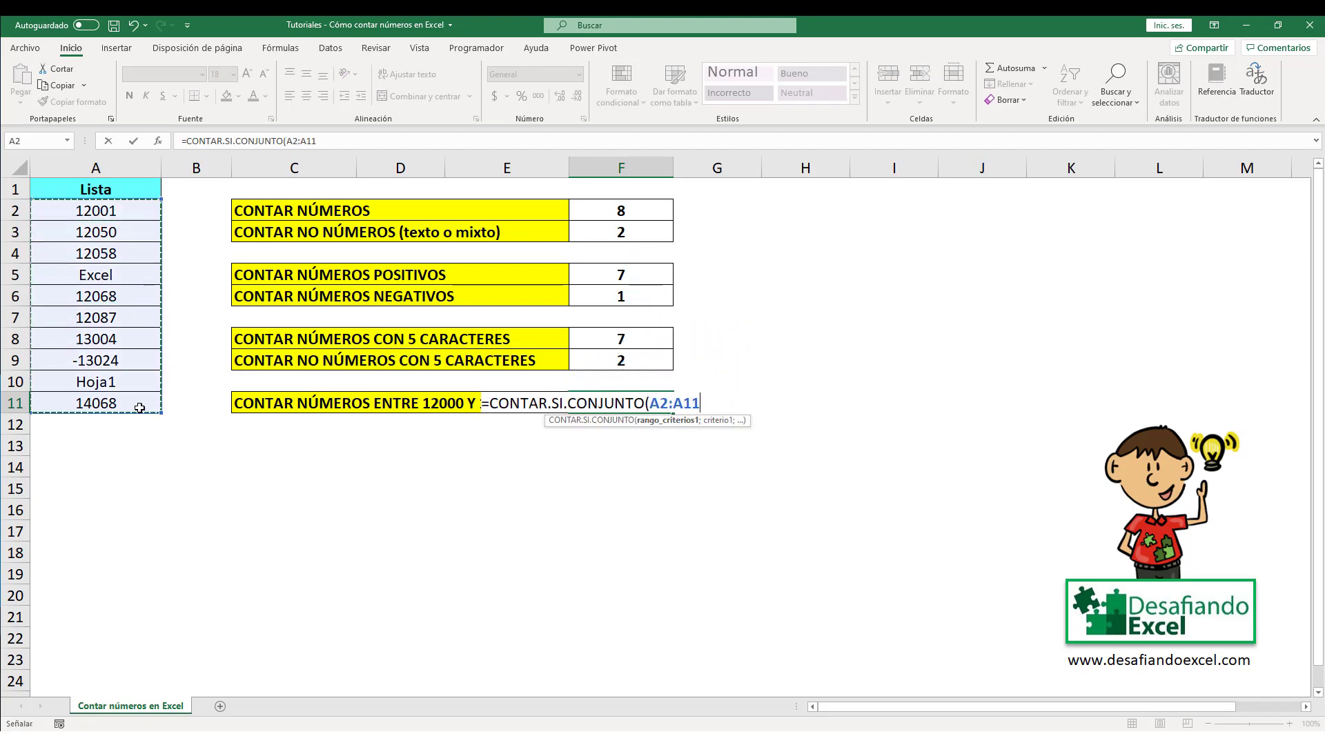
{"action": "type", "text": ";"}
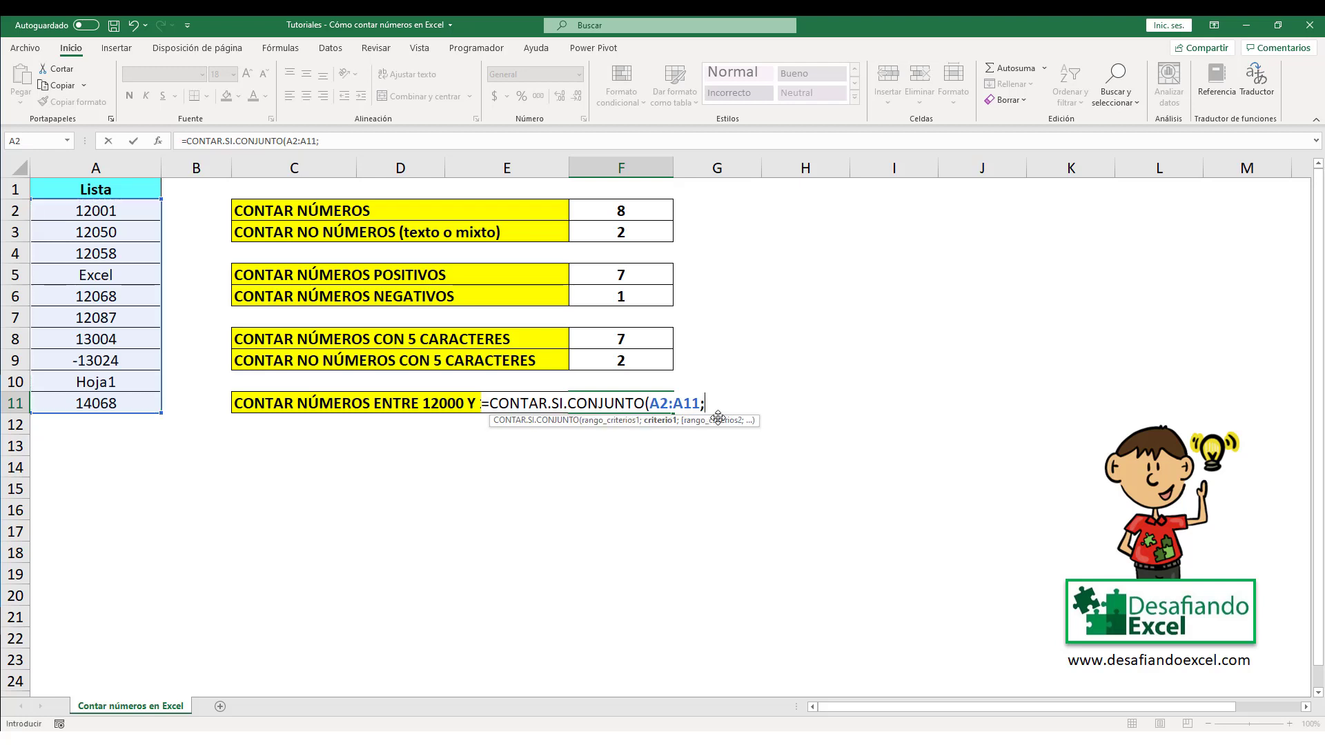
{"action": "type", "text": "\">="}
{"action": "type", "text": "12"}
{"action": "type", "text": "000\""}
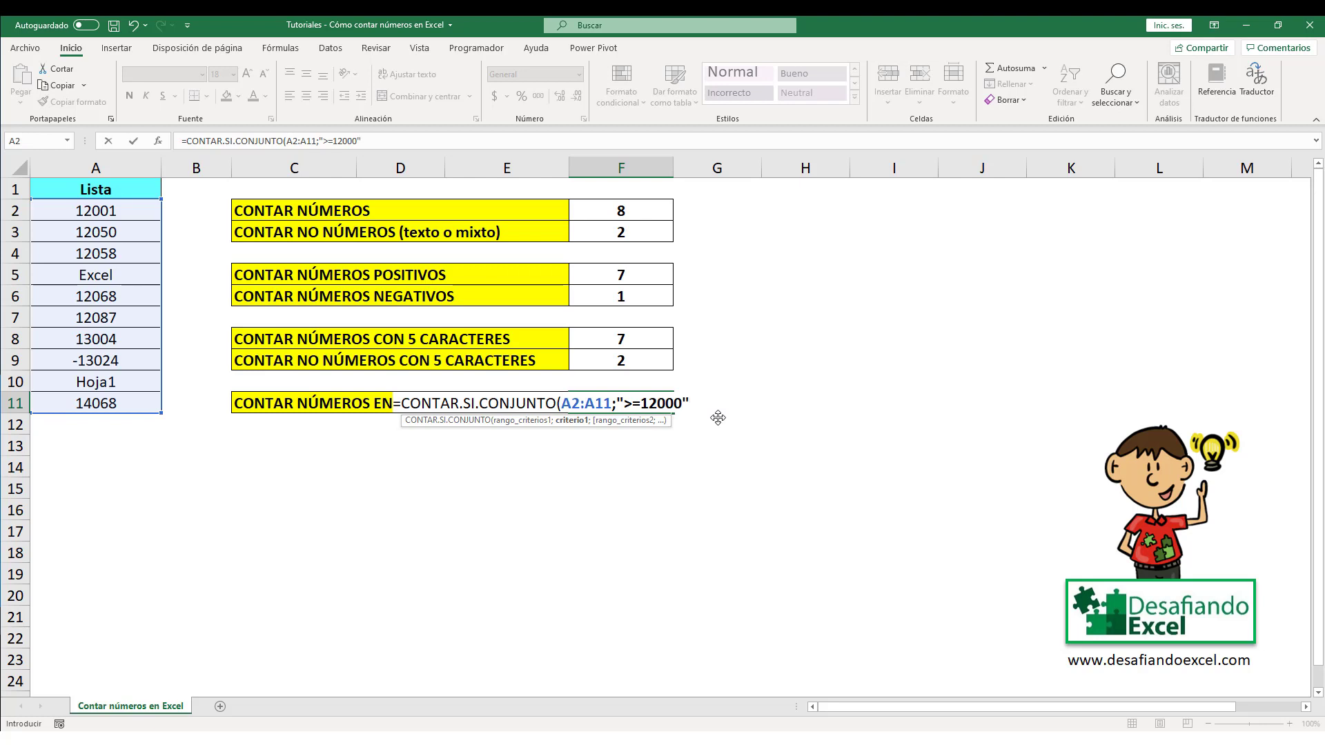
{"action": "type", "text": ";"}
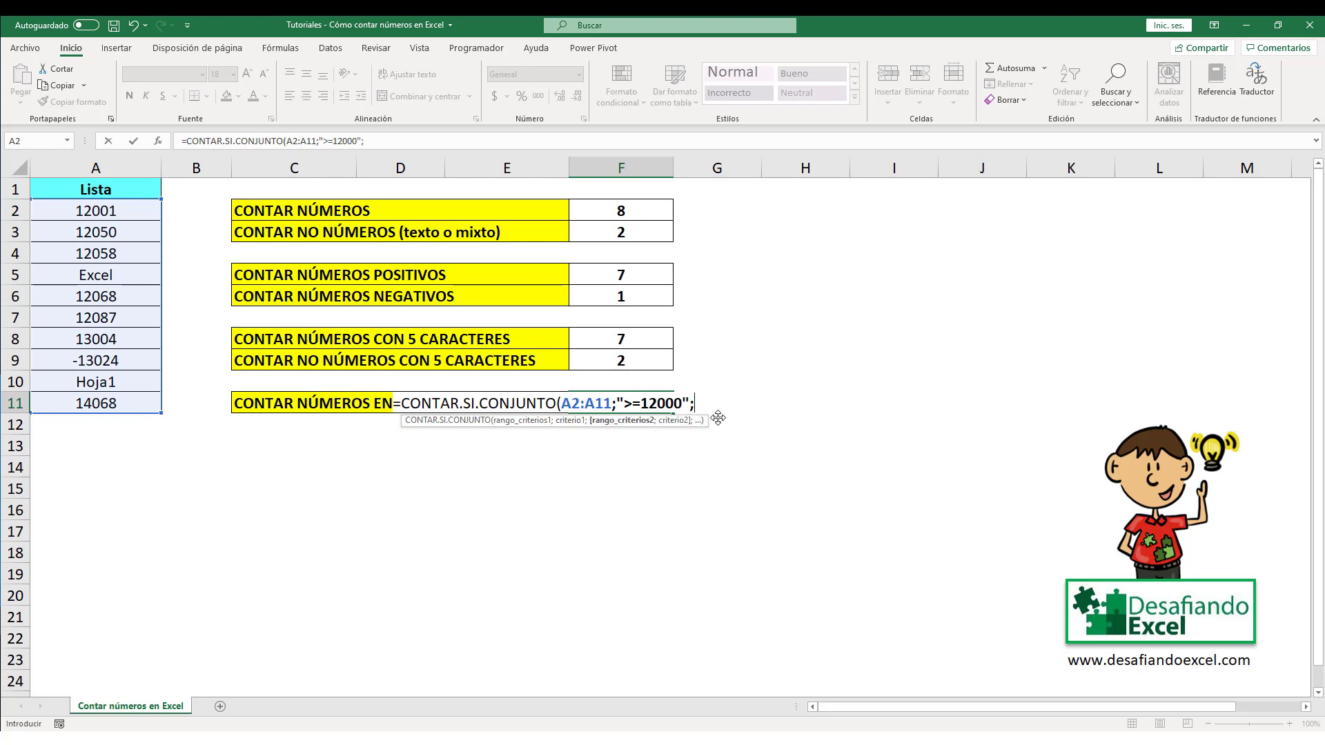
{"action": "left_click_drag", "start_coordinate": [138, 212], "coordinate": [136, 403]}
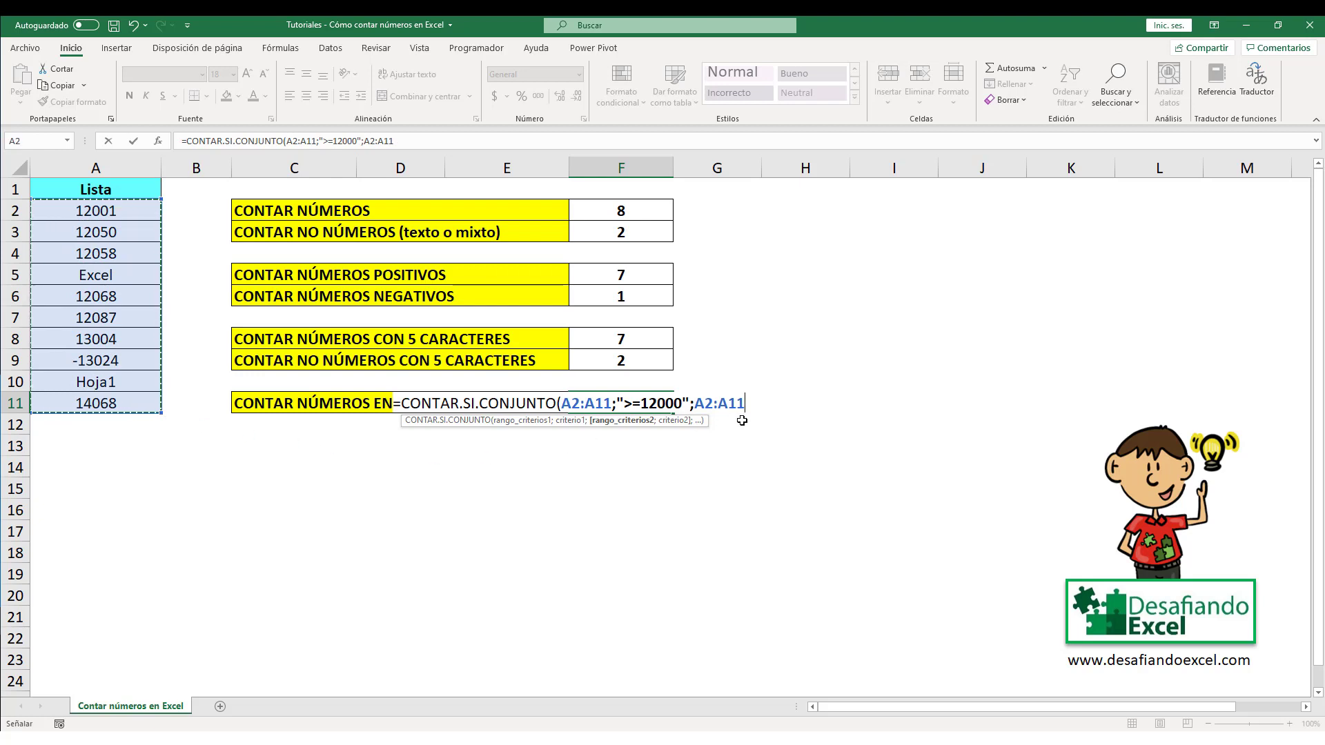
{"action": "type", "text": ";"}
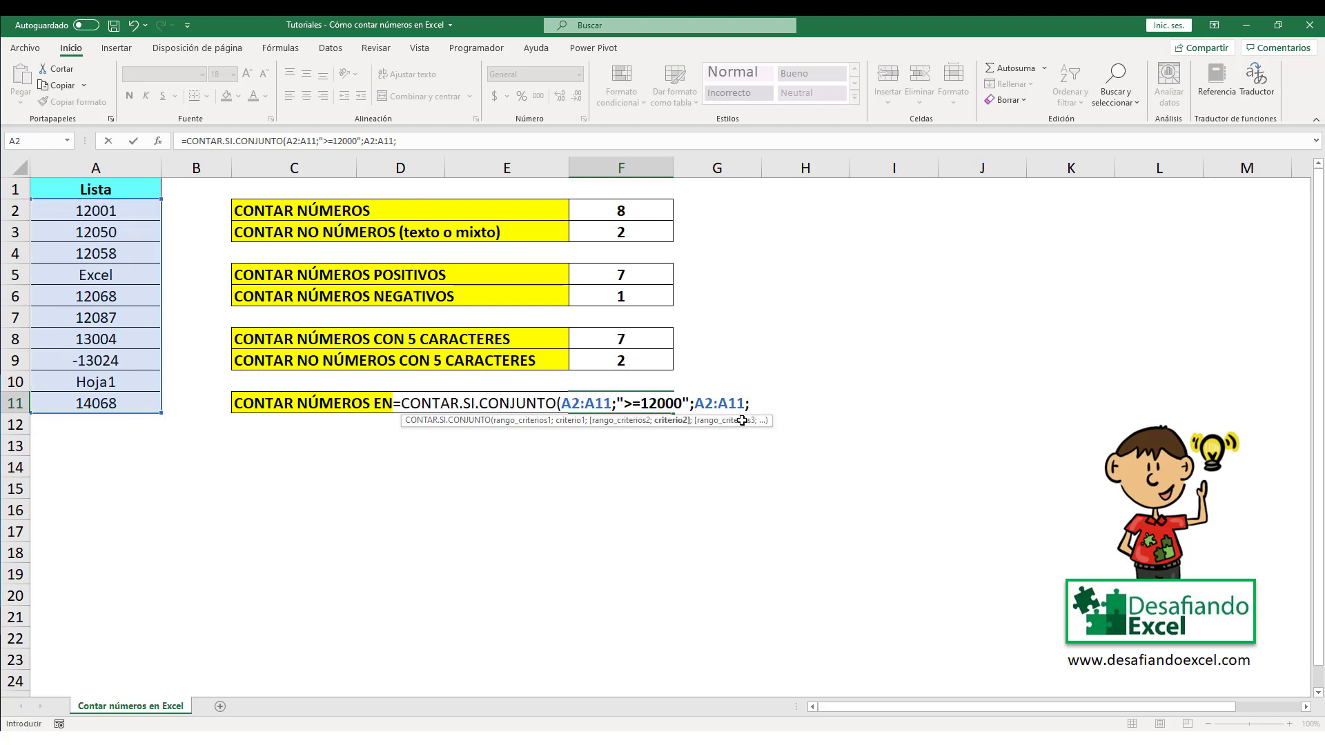
{"action": "type", "text": "\"<="}
{"action": "type", "text": "13000"}
{"action": "type", "text": "\")"}
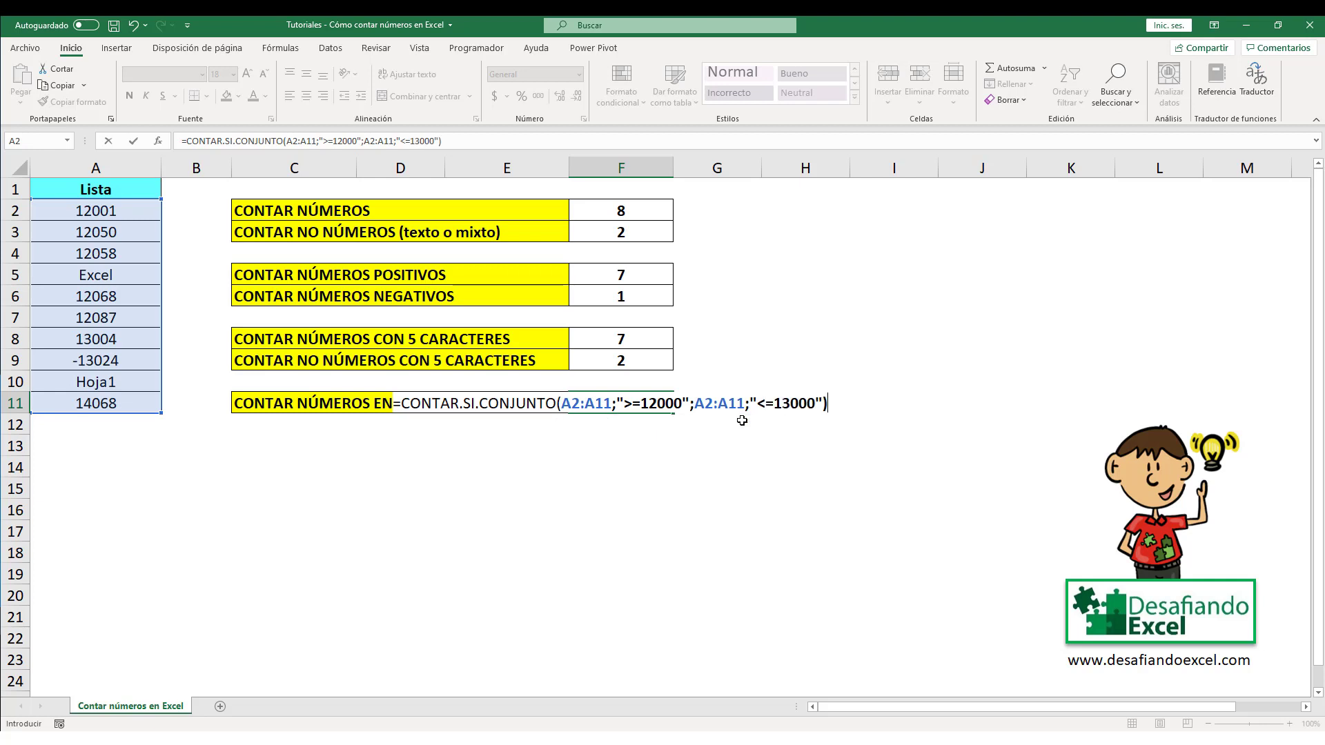
{"action": "key", "text": "Return"}
{"action": "left_click", "coordinate": [621, 408]}
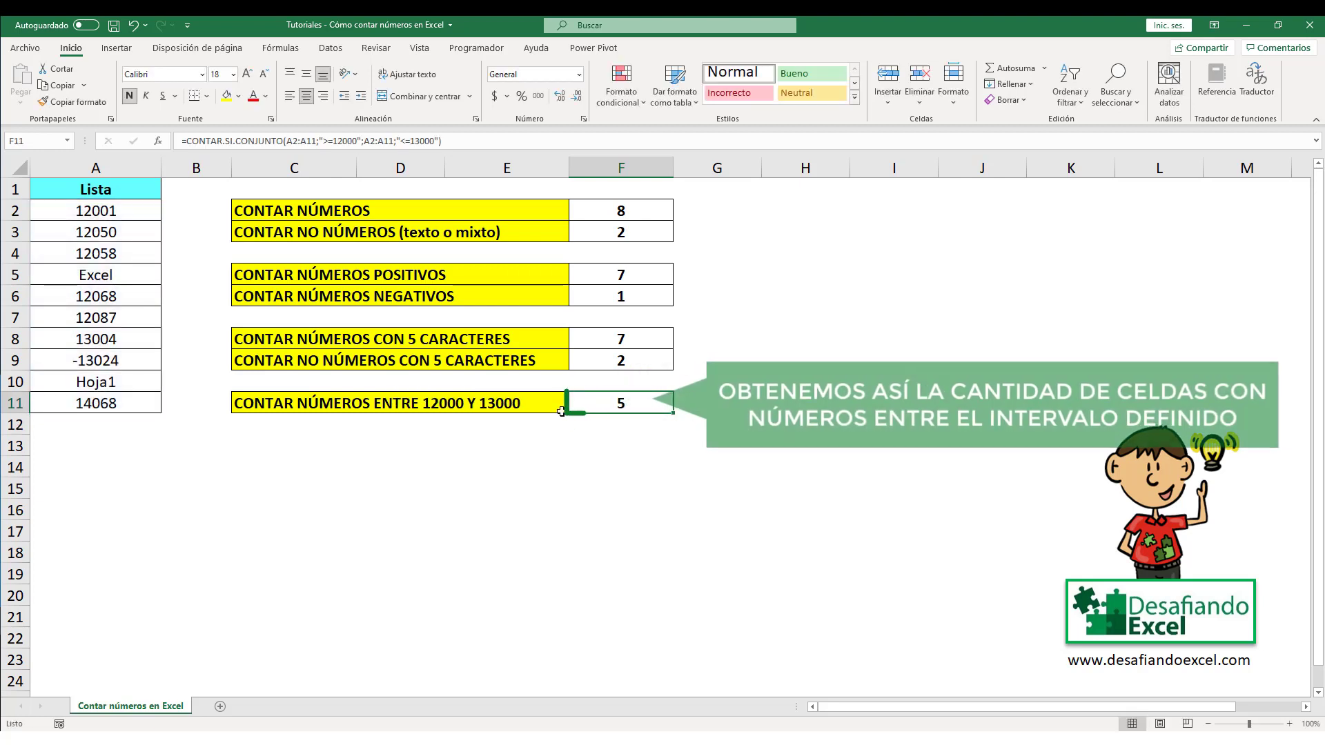